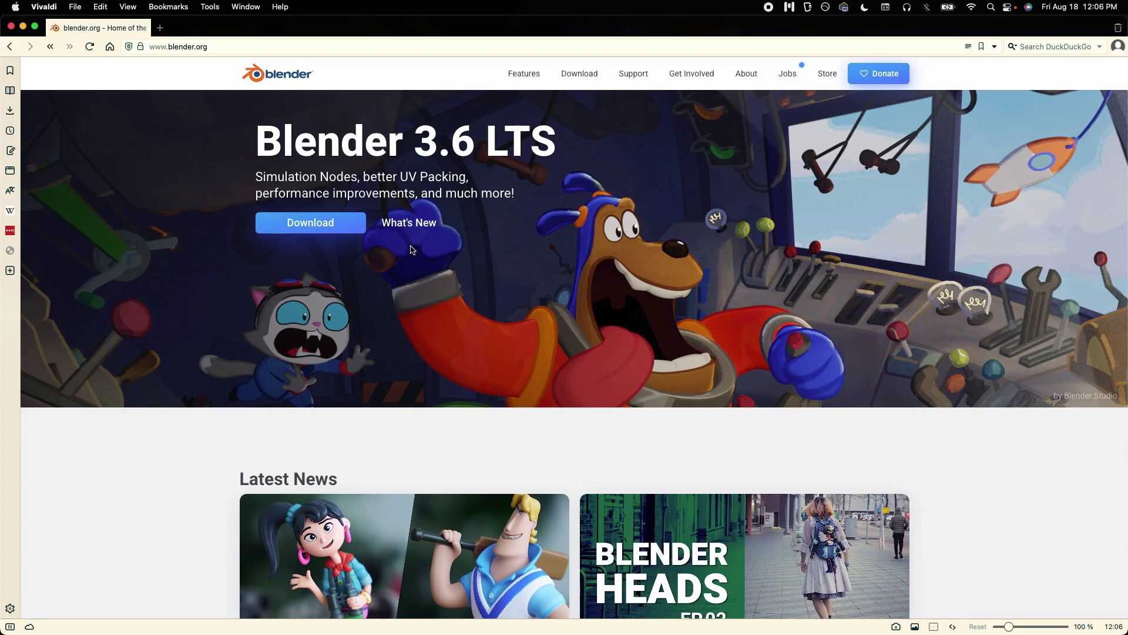
Open Blender's download page, and read the OsciStudio page's pros and cons, features, release history and how-it-works section
{"action": "left_click", "coordinate": [331, 222]}
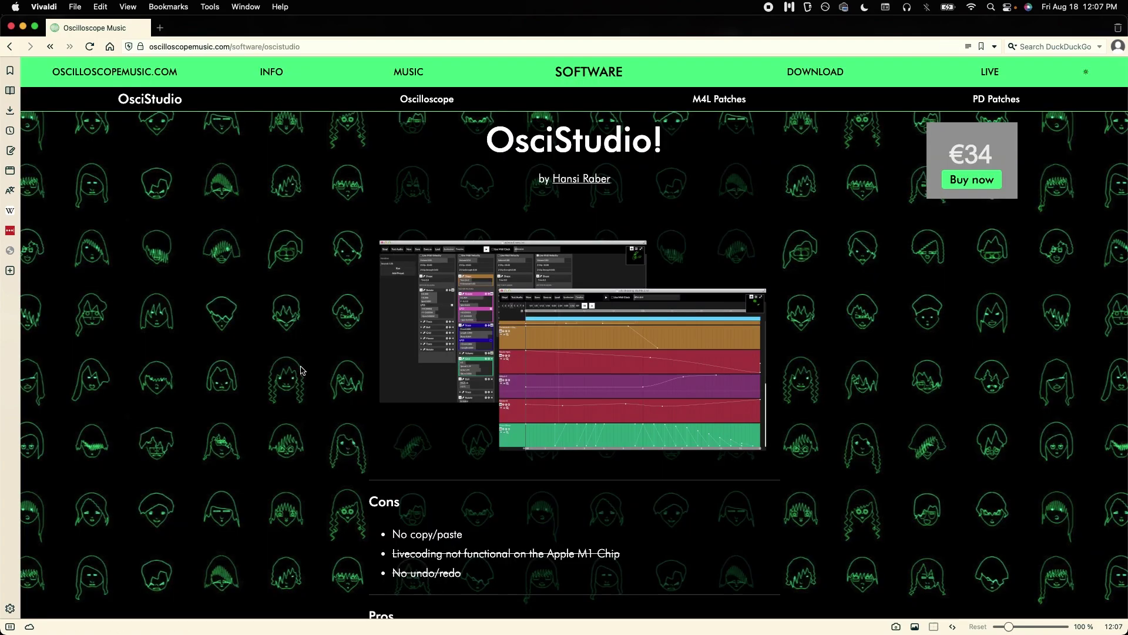
{"action": "scroll", "coordinate": [301, 371], "scroll_direction": "down", "scroll_amount": 4}
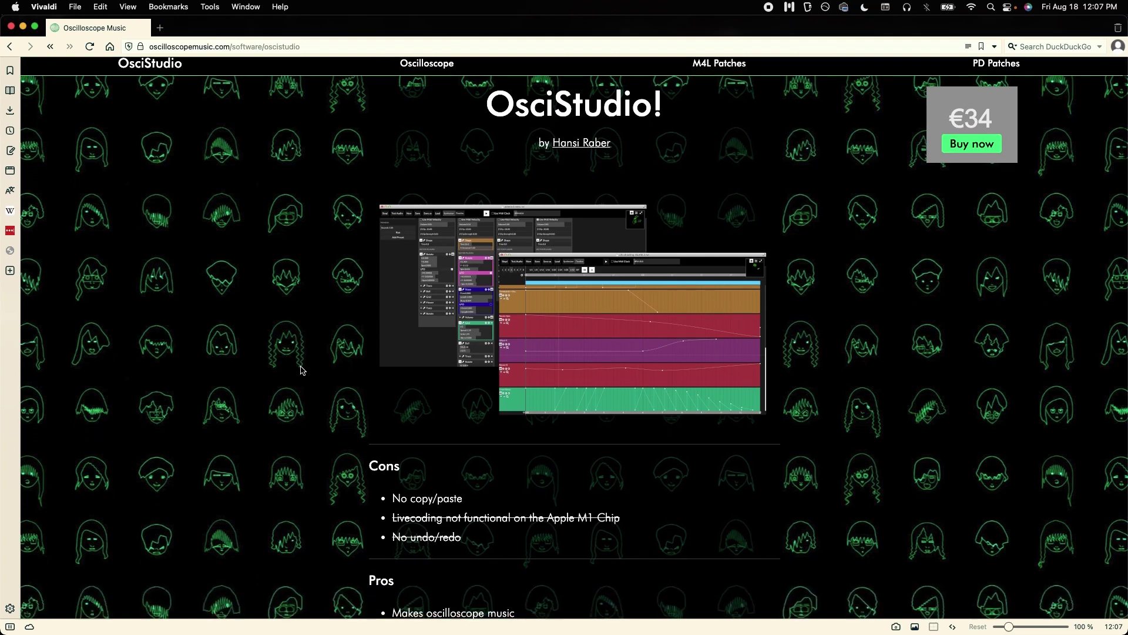
{"action": "scroll", "coordinate": [302, 371], "scroll_direction": "down", "scroll_amount": 6}
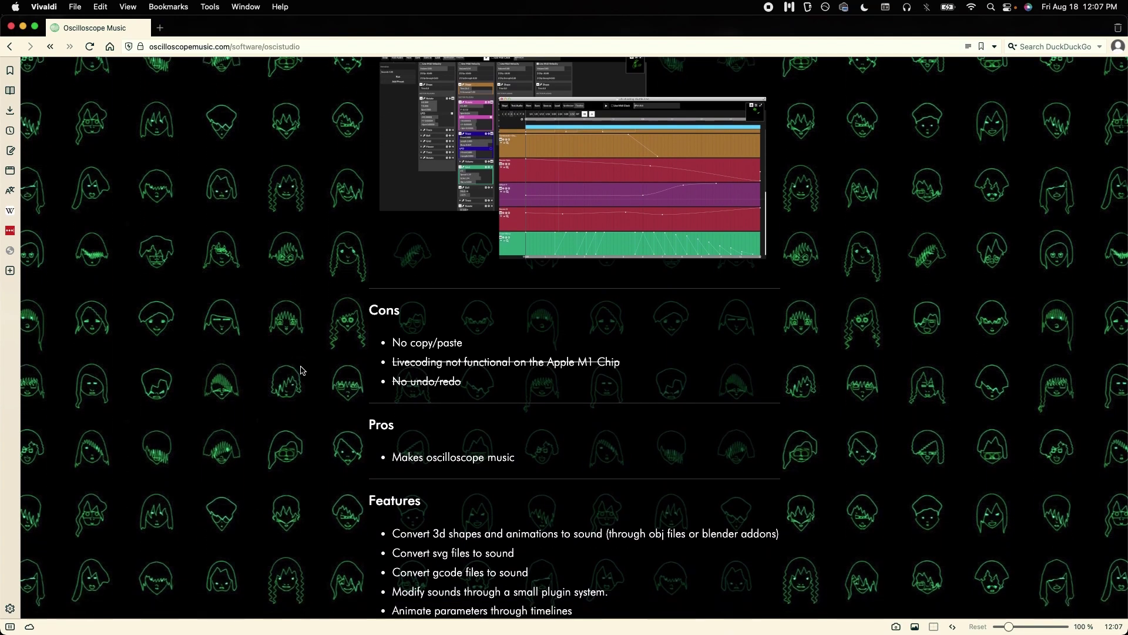
{"action": "scroll", "coordinate": [301, 370], "scroll_direction": "down", "scroll_amount": 3}
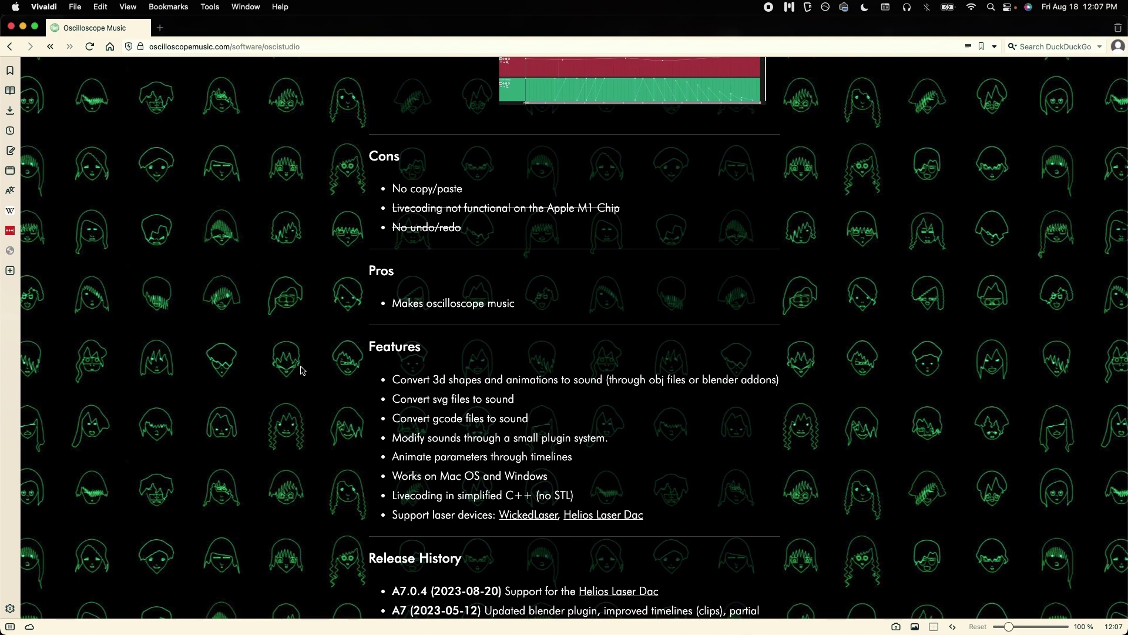
{"action": "scroll", "coordinate": [302, 370], "scroll_direction": "down", "scroll_amount": 4}
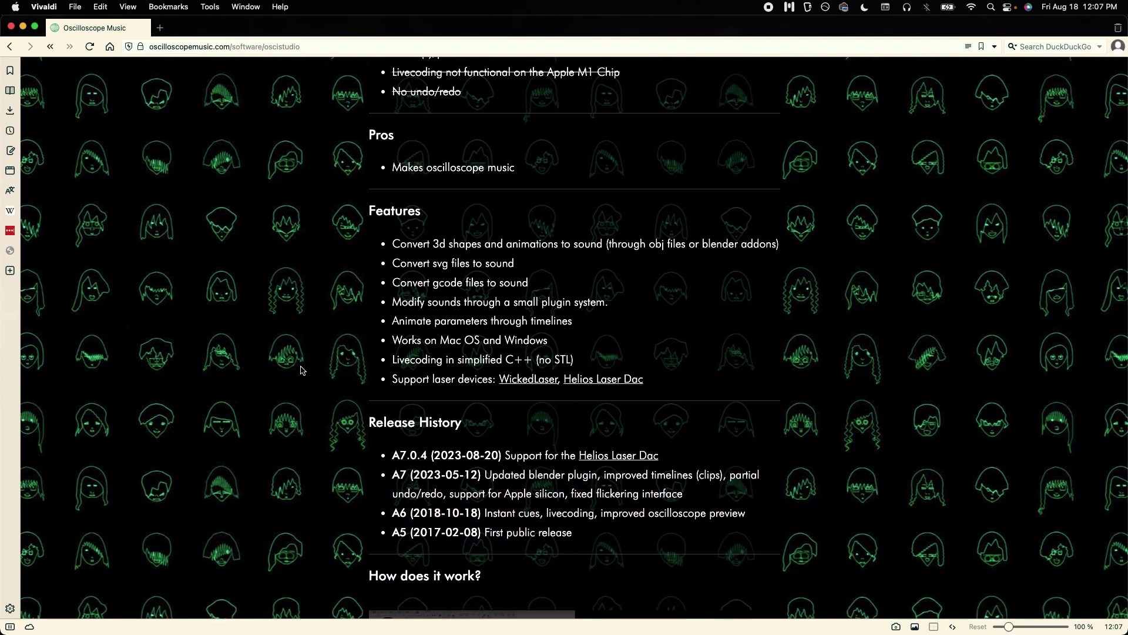
{"action": "scroll", "coordinate": [301, 370], "scroll_direction": "down", "scroll_amount": 10}
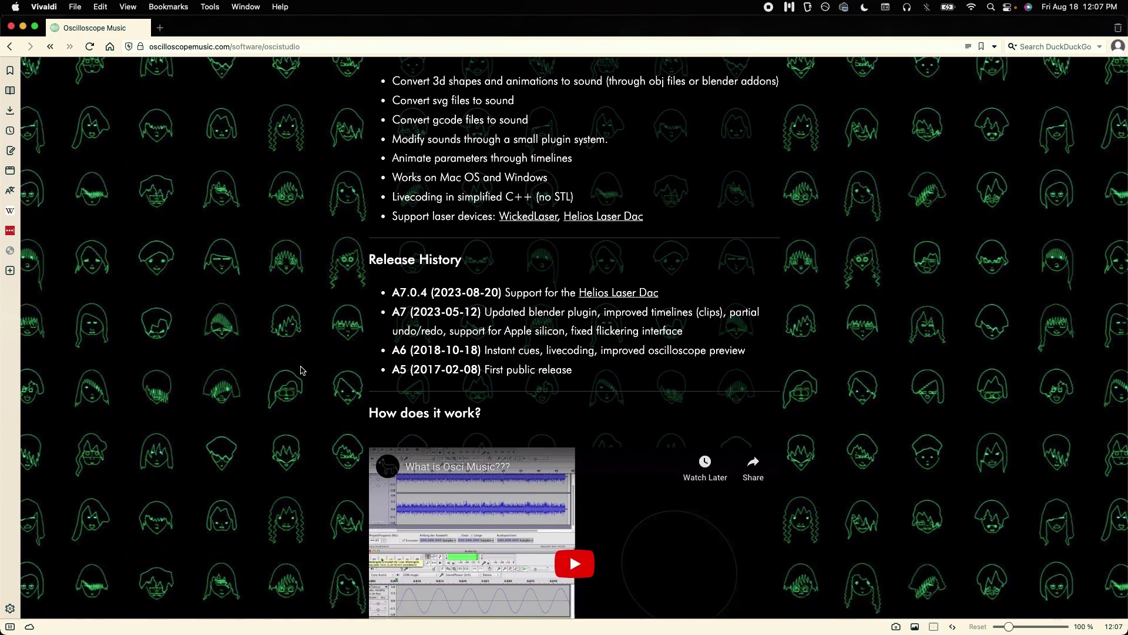
{"action": "scroll", "coordinate": [302, 372], "scroll_direction": "down", "scroll_amount": 5}
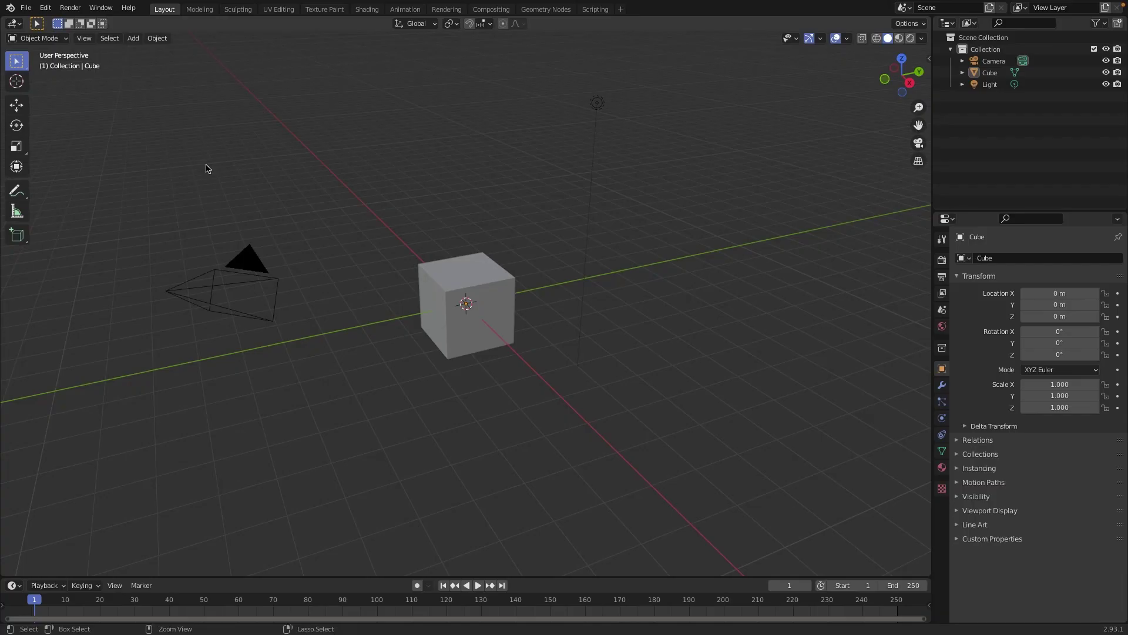
Switch to Blender and open the file browser for installing an add-on from the preferences
{"action": "key", "text": "super+comma"}
{"action": "left_click_drag", "start_coordinate": [276, 321], "coordinate": [347, 89]}
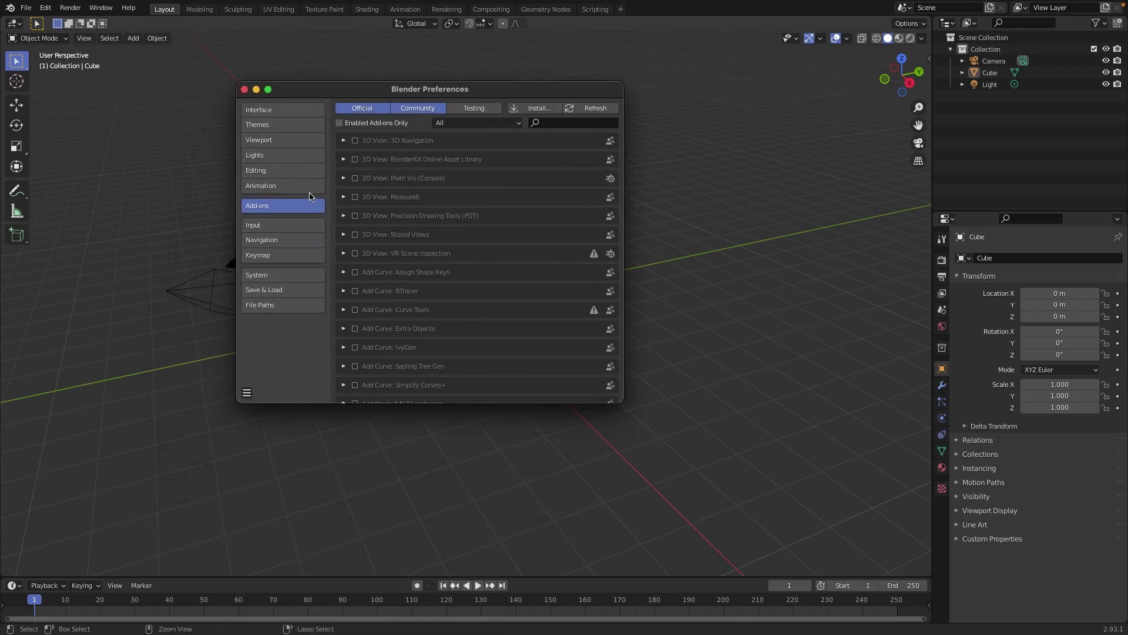
{"action": "left_click", "coordinate": [542, 109]}
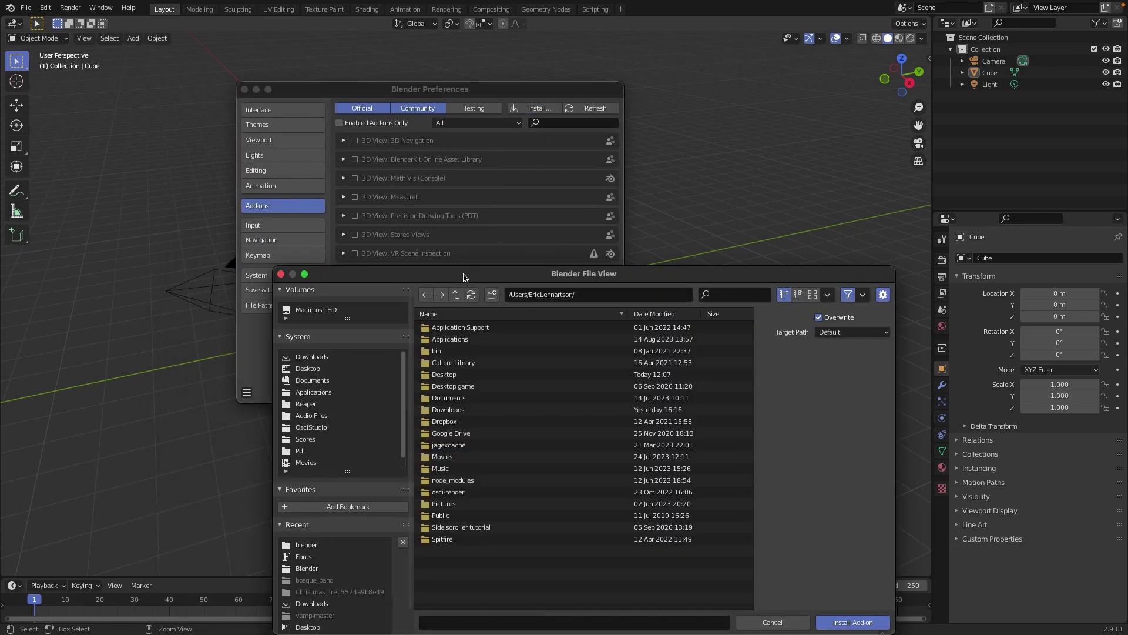
{"action": "left_click_drag", "start_coordinate": [464, 277], "coordinate": [333, 115]}
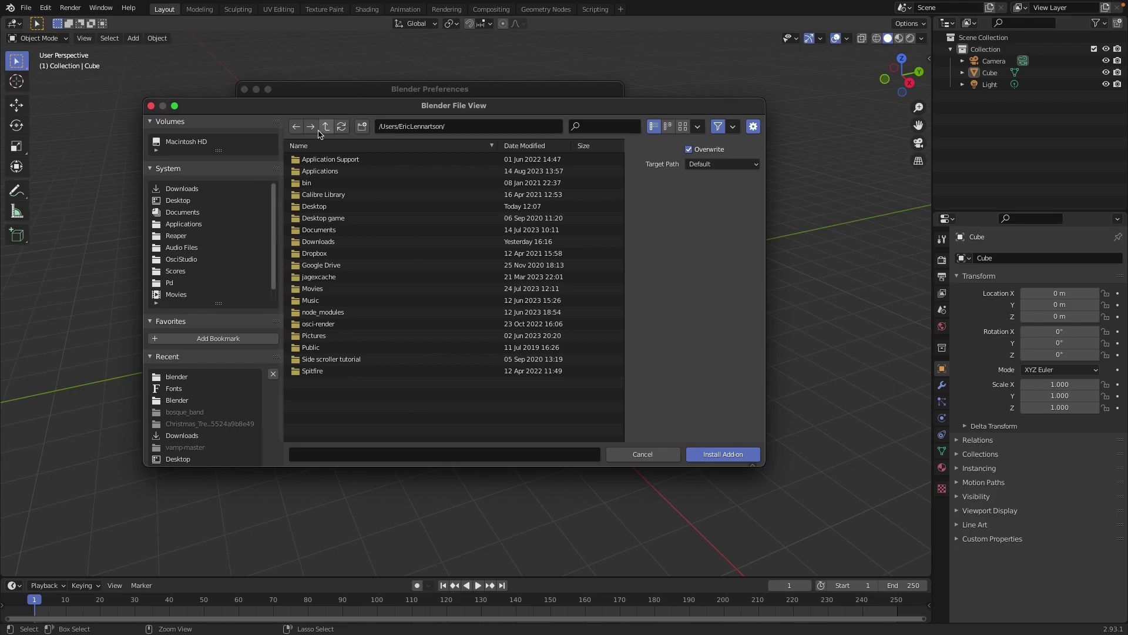
Browse to the folder /Applications/OsciStudio.app/ in the add-on file browser
{"action": "left_click", "coordinate": [327, 127]}
{"action": "left_click", "coordinate": [327, 127]}
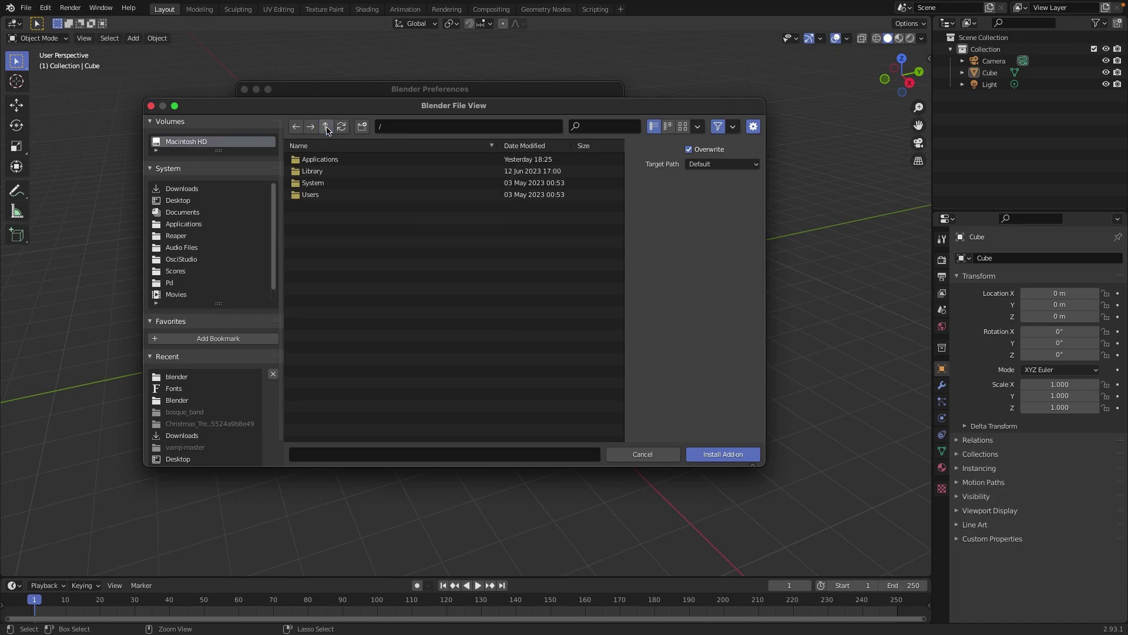
{"action": "left_click", "coordinate": [324, 160]}
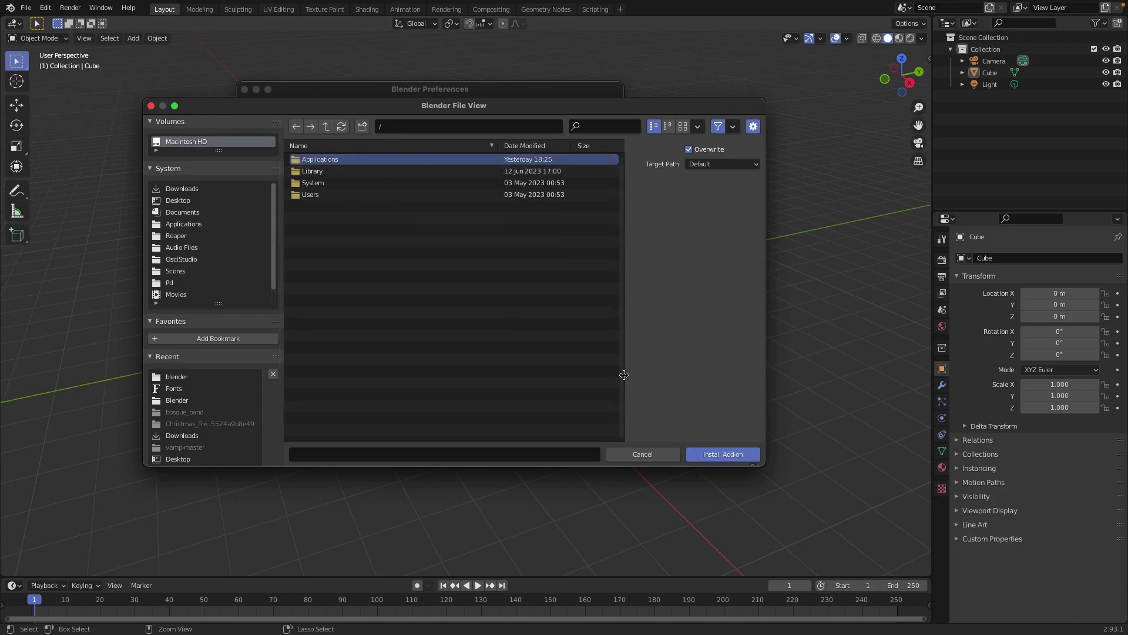
{"action": "left_click", "coordinate": [330, 162]}
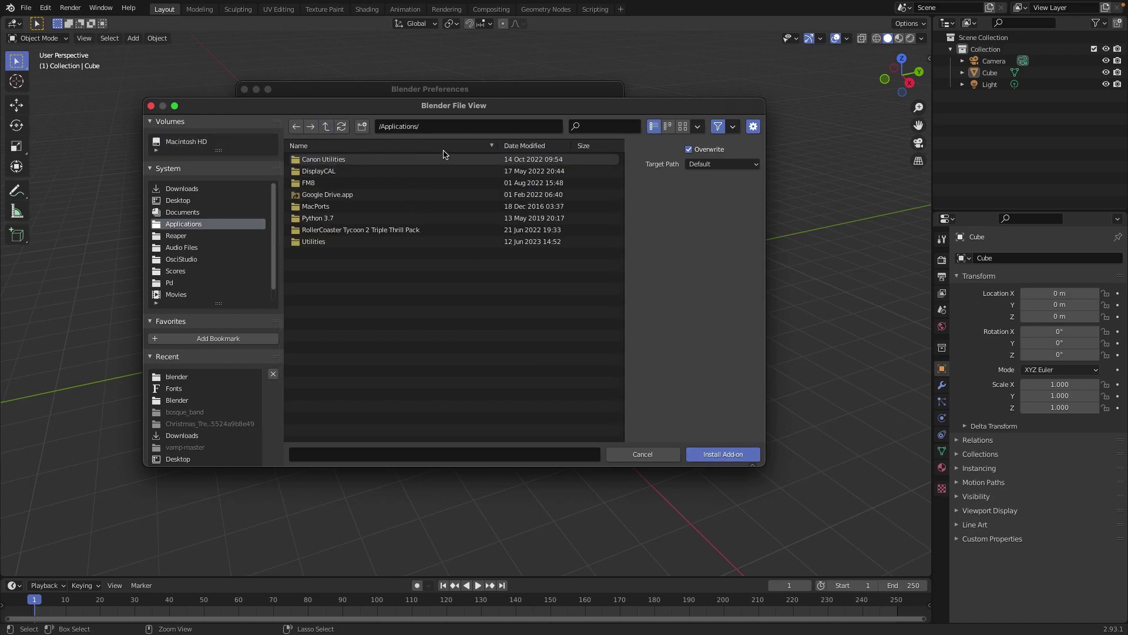
{"action": "left_click", "coordinate": [437, 128]}
{"action": "type", "text": "o"}
{"action": "key", "text": "ctrl+z"}
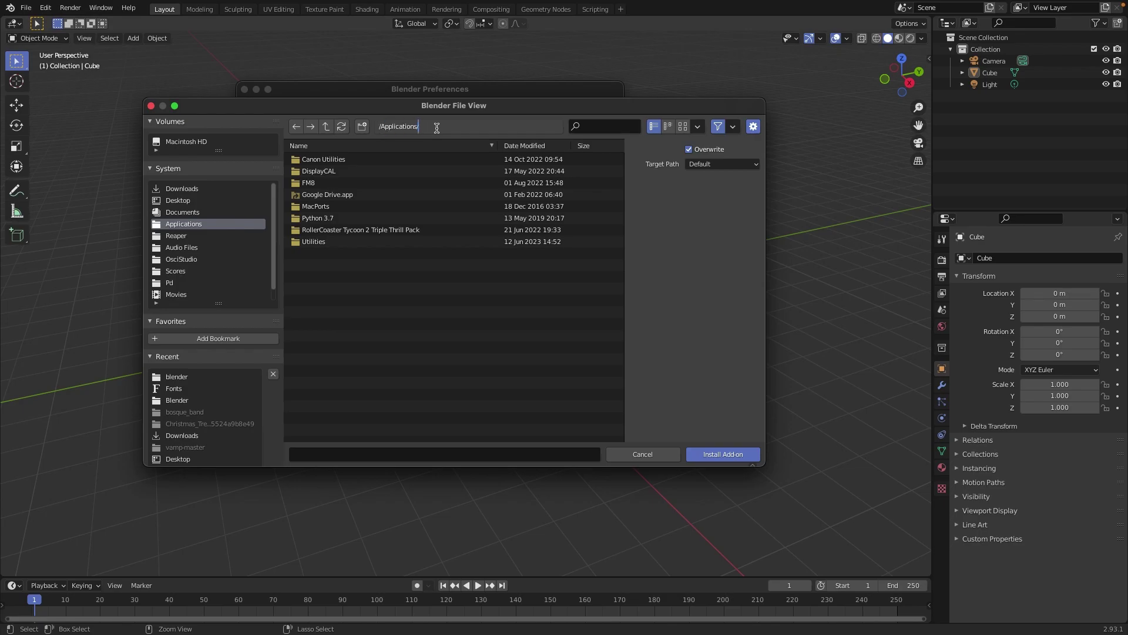
{"action": "type", "text": "Y"}
{"action": "key", "text": "BackSpace"}
{"action": "type", "text": "OsciStudio.app"}
{"action": "key", "text": "Return"}
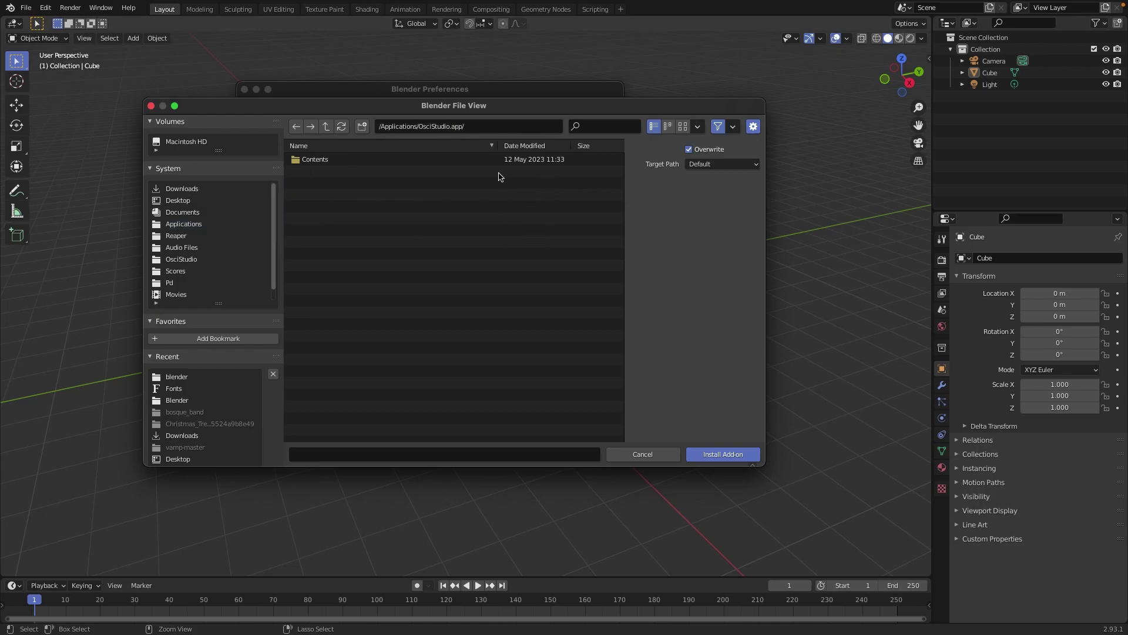
Install the add-on file oscistudio.py from the bundle's Contents/Library/blender folder
{"action": "double_click", "coordinate": [317, 159]}
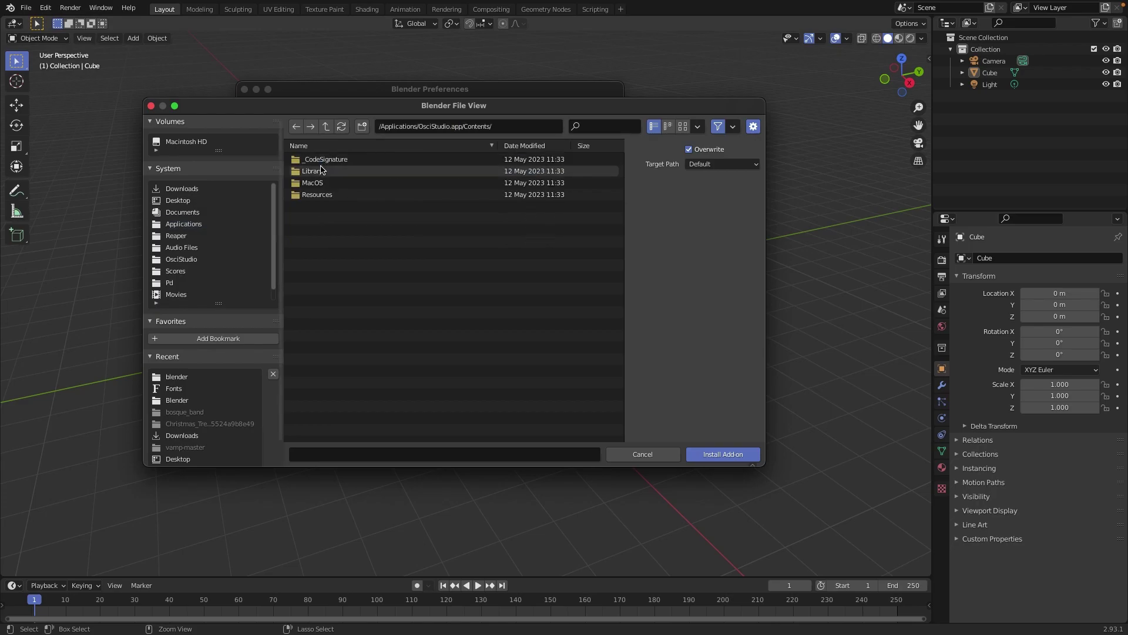
{"action": "double_click", "coordinate": [317, 172]}
{"action": "double_click", "coordinate": [329, 160]}
{"action": "left_click", "coordinate": [340, 160]}
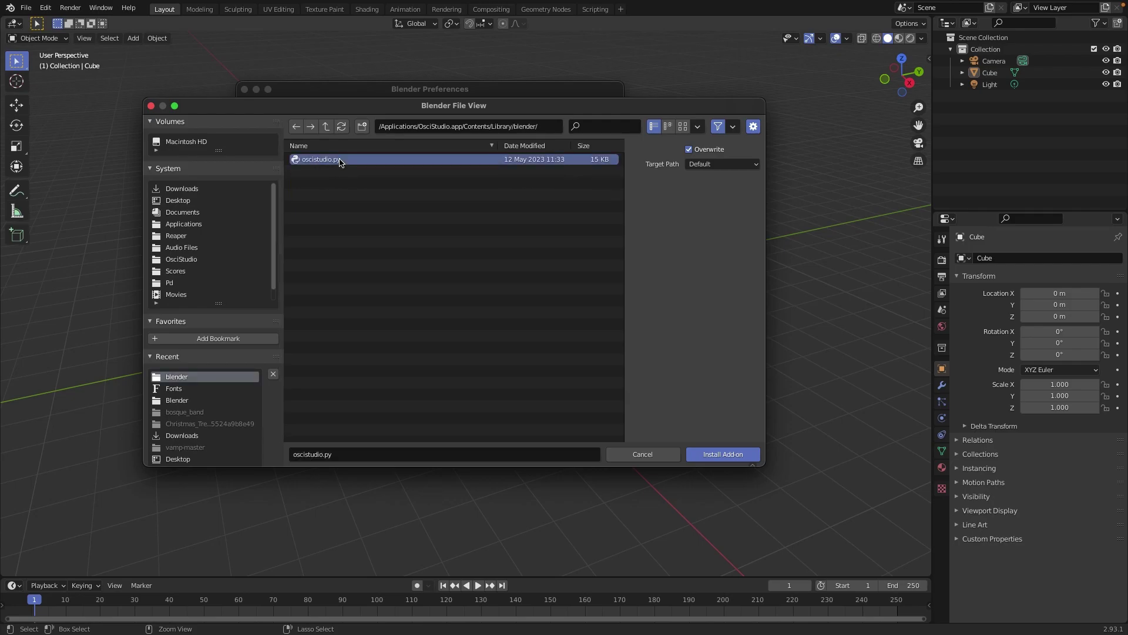
{"action": "left_click", "coordinate": [722, 455]}
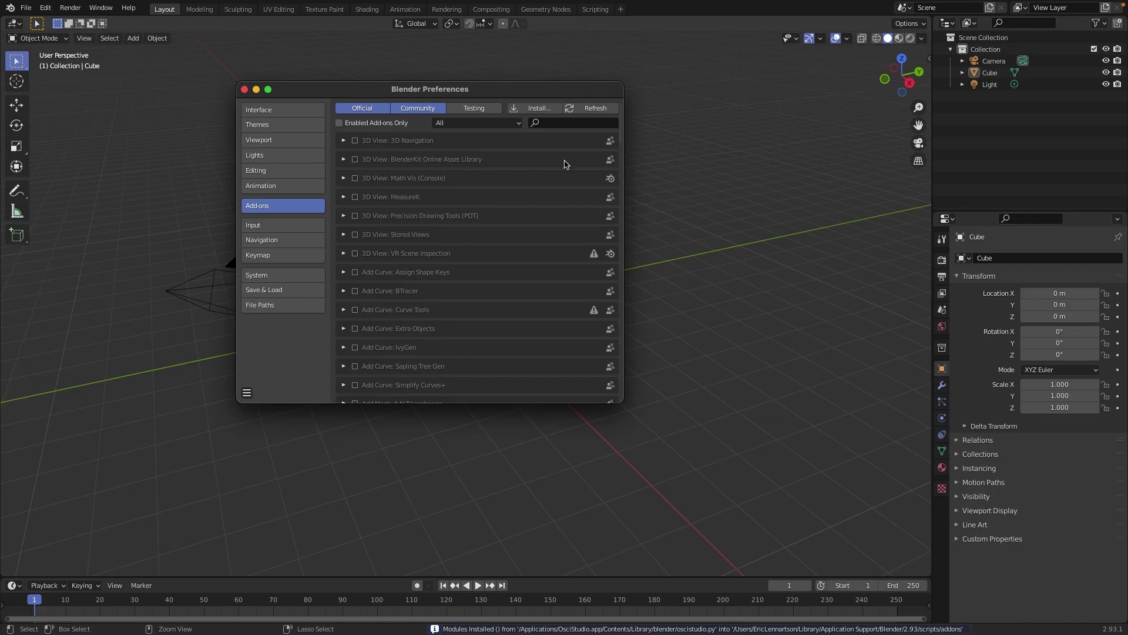
Search the add-ons for "os" to check that OsciStudio A7 Client is enabled, and close the preferences
{"action": "left_click", "coordinate": [561, 123]}
{"action": "type", "text": "os"}
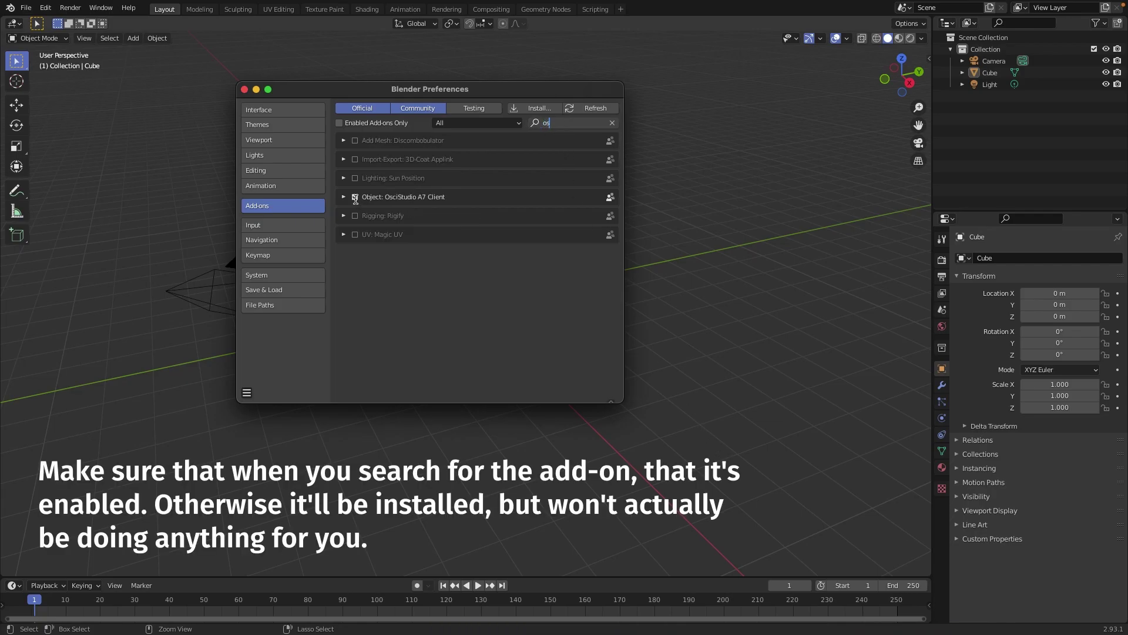
{"action": "left_click", "coordinate": [244, 89]}
{"action": "left_click", "coordinate": [597, 103]}
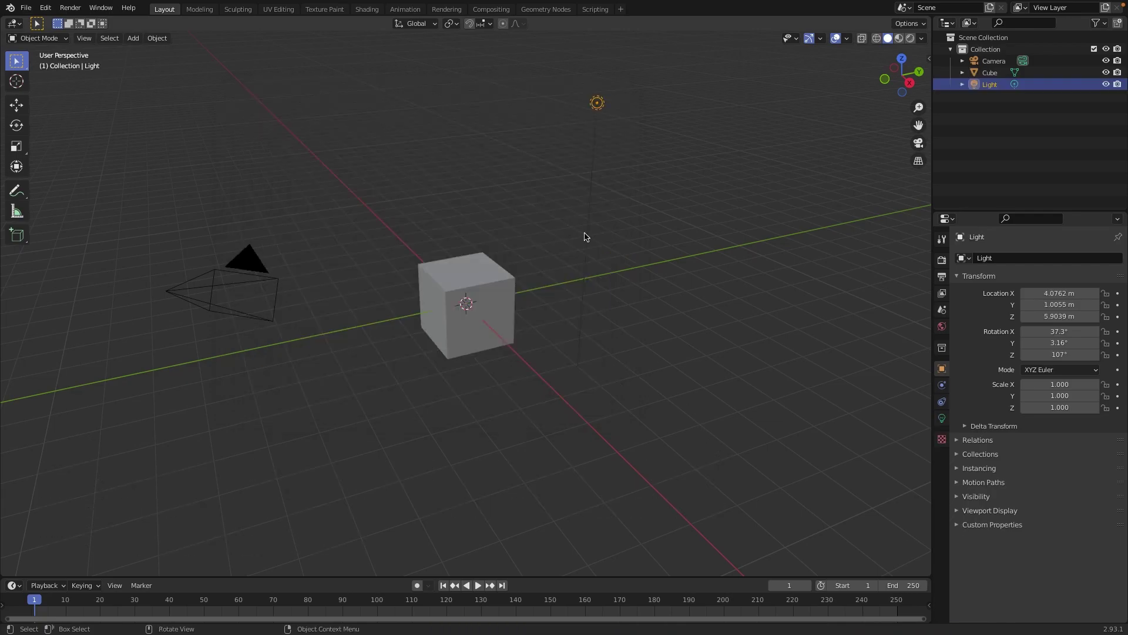
Launch OsciStudio and place it in split view beside Blender
{"action": "key", "text": "super+space"}
{"action": "type", "text": "osci"}
{"action": "key", "text": "Return"}
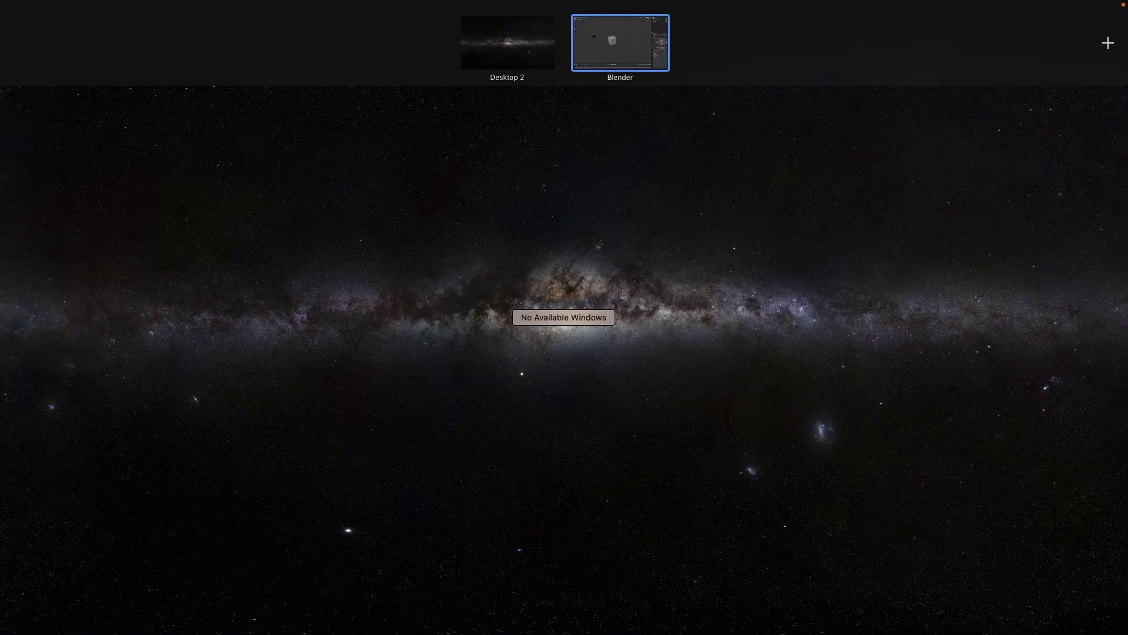
{"action": "left_click_drag", "start_coordinate": [588, 317], "coordinate": [619, 38]}
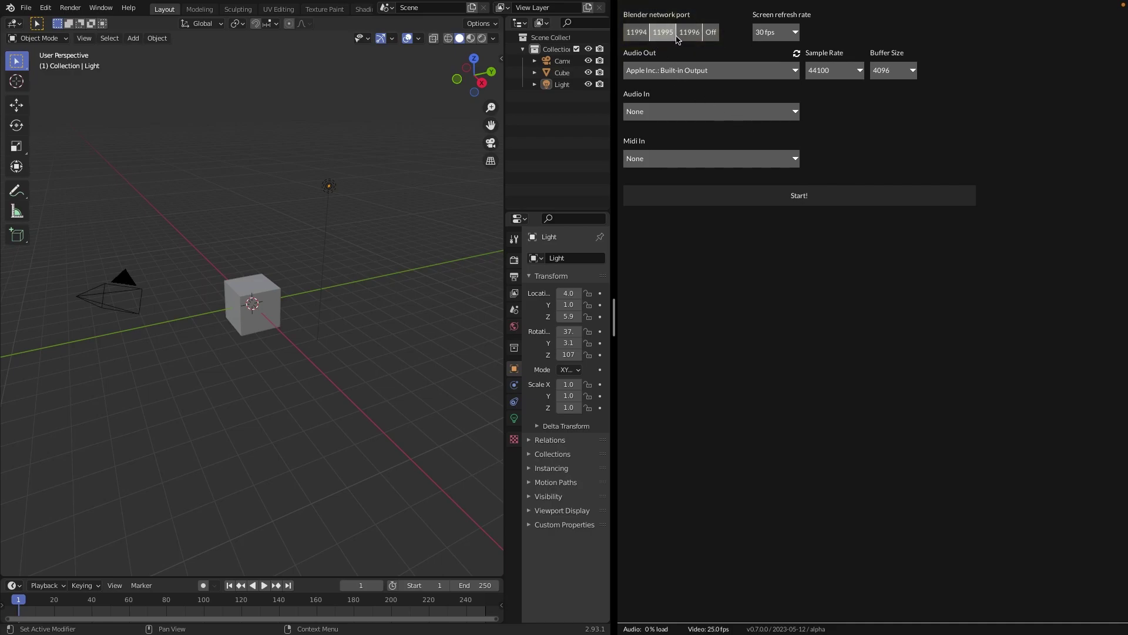
Start the OsciStudio session and connect Blender to it from the OsciStudio Global Settings in the render properties
{"action": "left_click", "coordinate": [802, 199]}
{"action": "left_click_drag", "start_coordinate": [477, 319], "coordinate": [363, 319]}
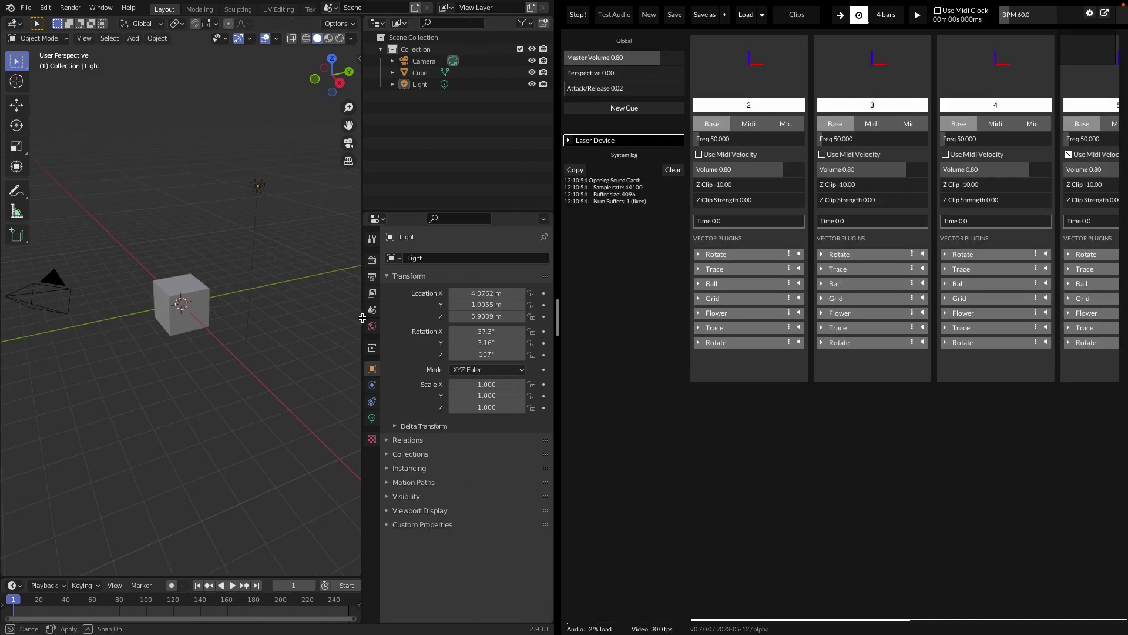
{"action": "left_click", "coordinate": [371, 263]}
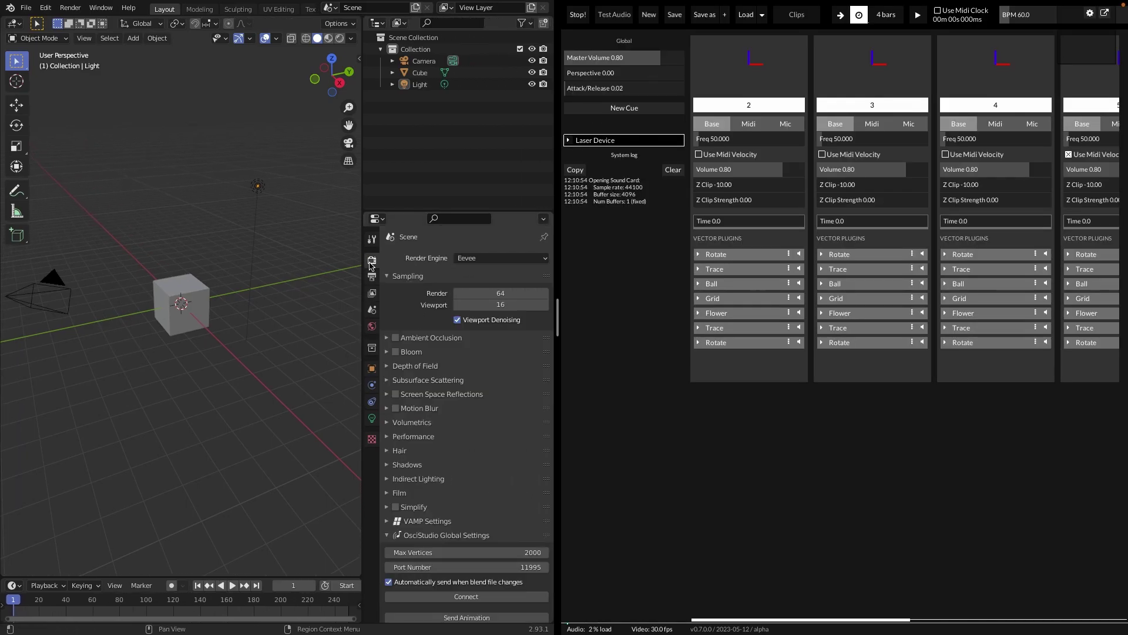
{"action": "scroll", "coordinate": [489, 435], "scroll_direction": "down", "scroll_amount": 2}
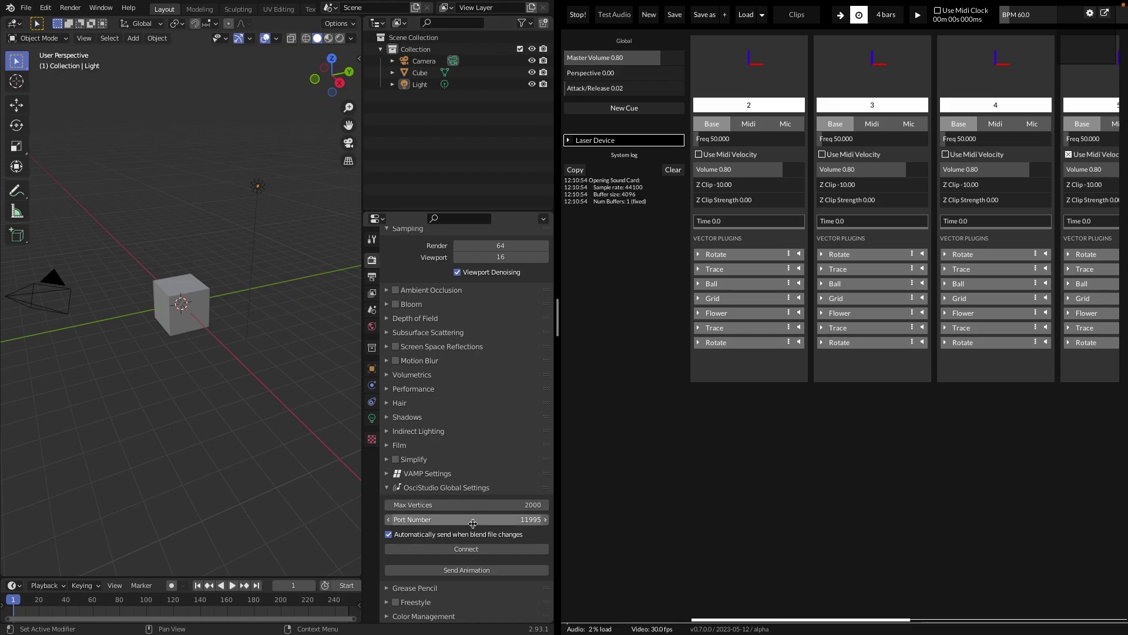
{"action": "left_click", "coordinate": [478, 550]}
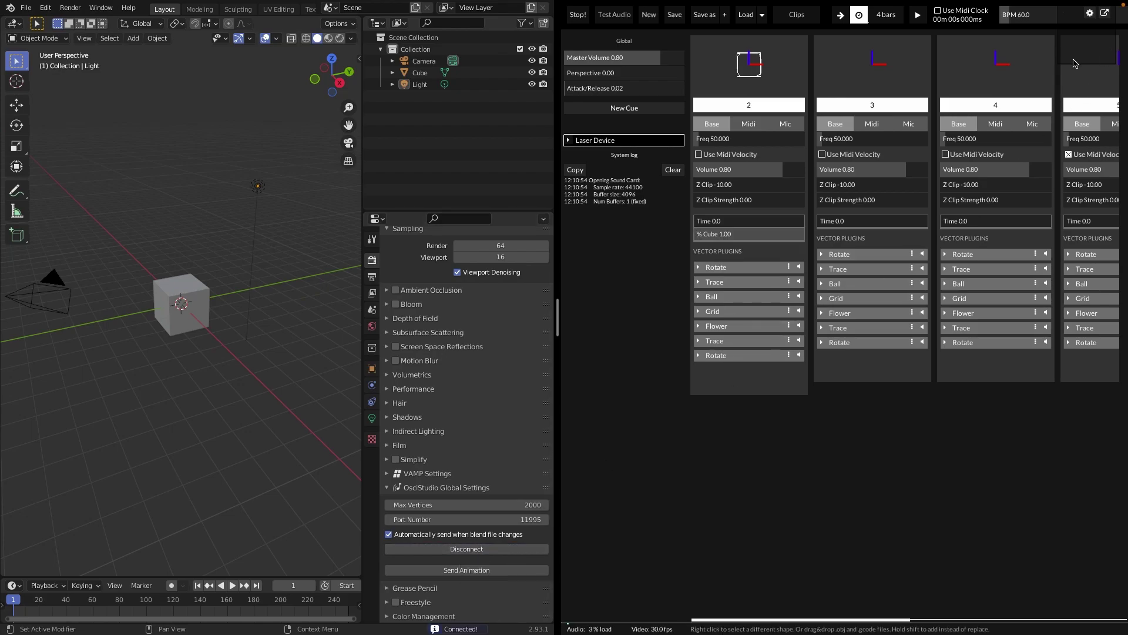
Set OsciStudio's oscilloscope preview to Overlay mode and reduce its scale
{"action": "left_click", "coordinate": [1090, 13]}
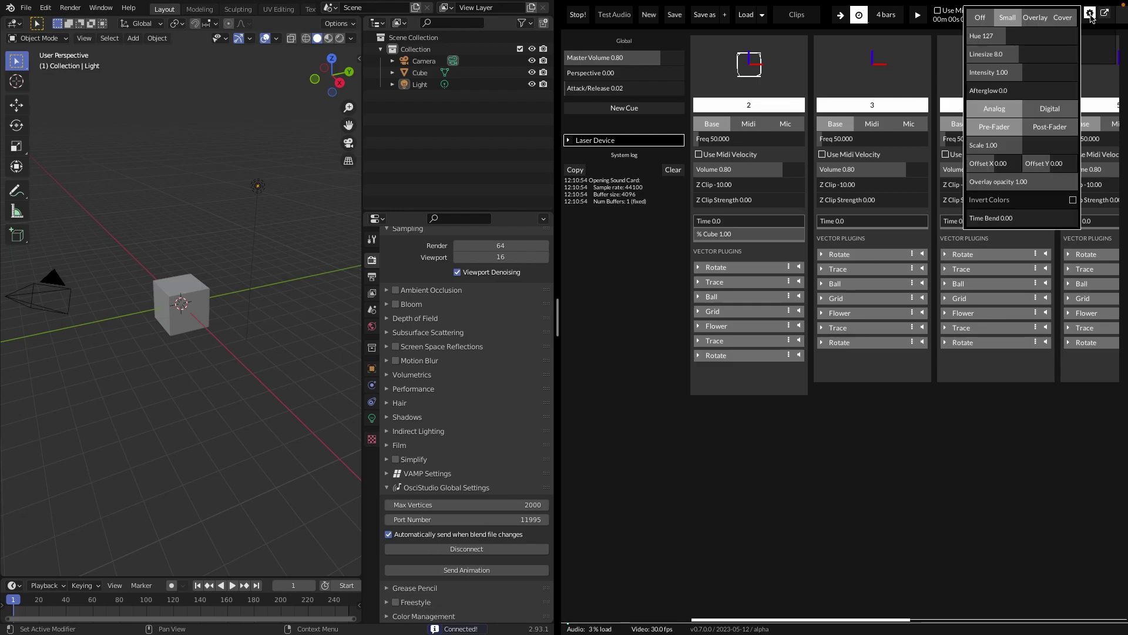
{"action": "left_click", "coordinate": [1032, 18]}
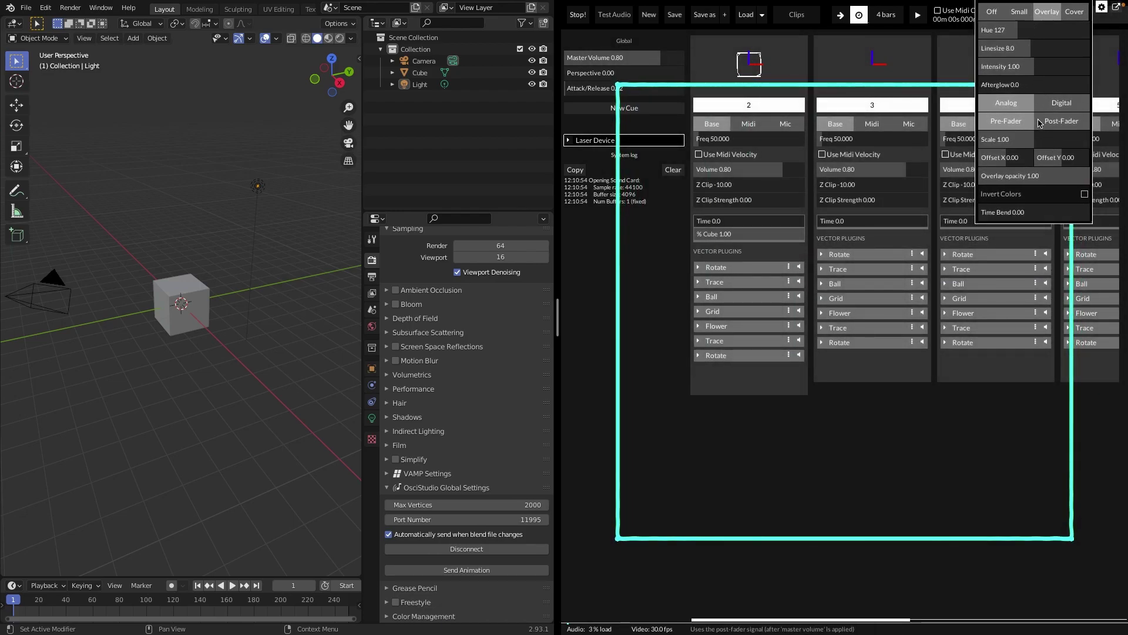
{"action": "left_click_drag", "start_coordinate": [1030, 142], "coordinate": [1006, 144]}
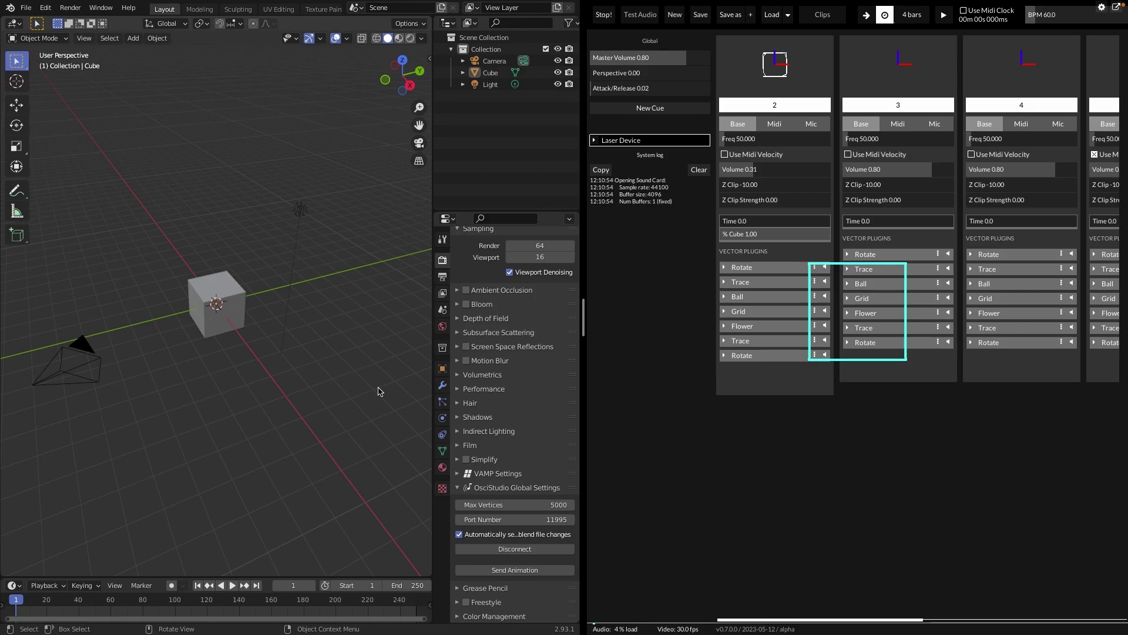
Rotate the cube by about -34.5° around the X axis and about 41.3° around the Y axis
{"action": "left_click", "coordinate": [404, 64]}
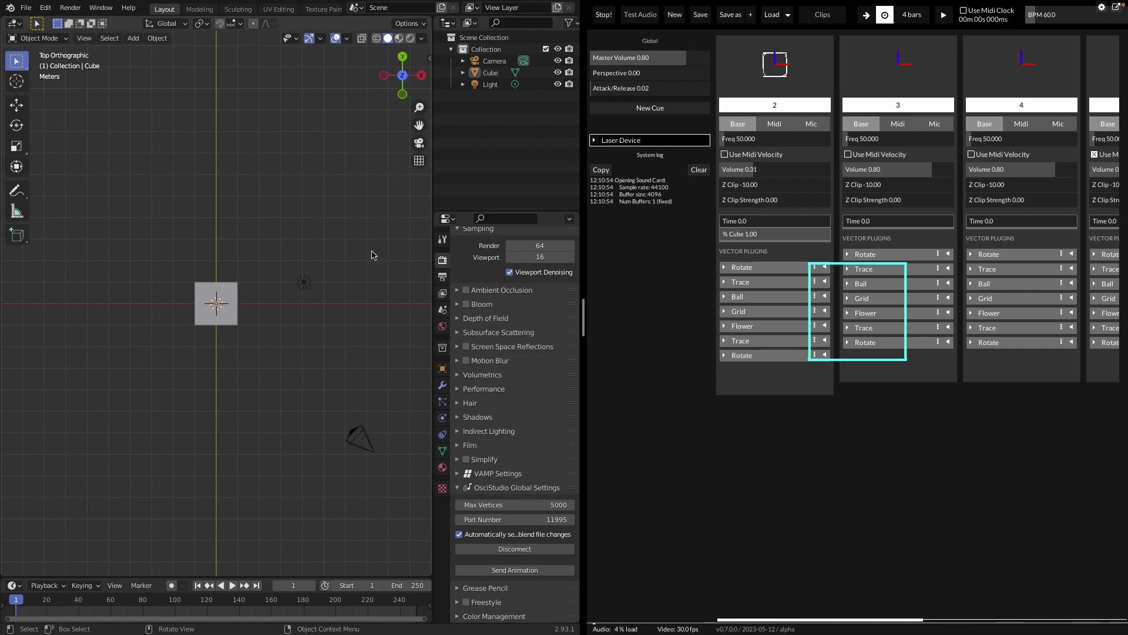
{"action": "left_click", "coordinate": [231, 325]}
{"action": "key", "text": "r"}
{"action": "key", "text": "x"}
{"action": "left_click", "coordinate": [244, 316]}
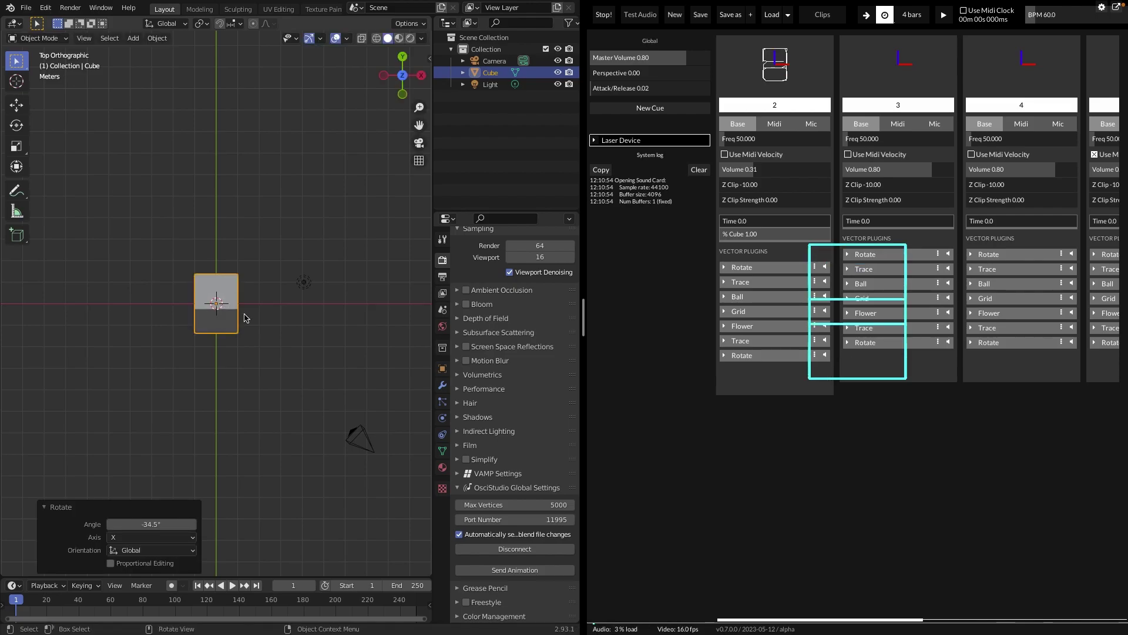
{"action": "key", "text": "r"}
{"action": "key", "text": "y"}
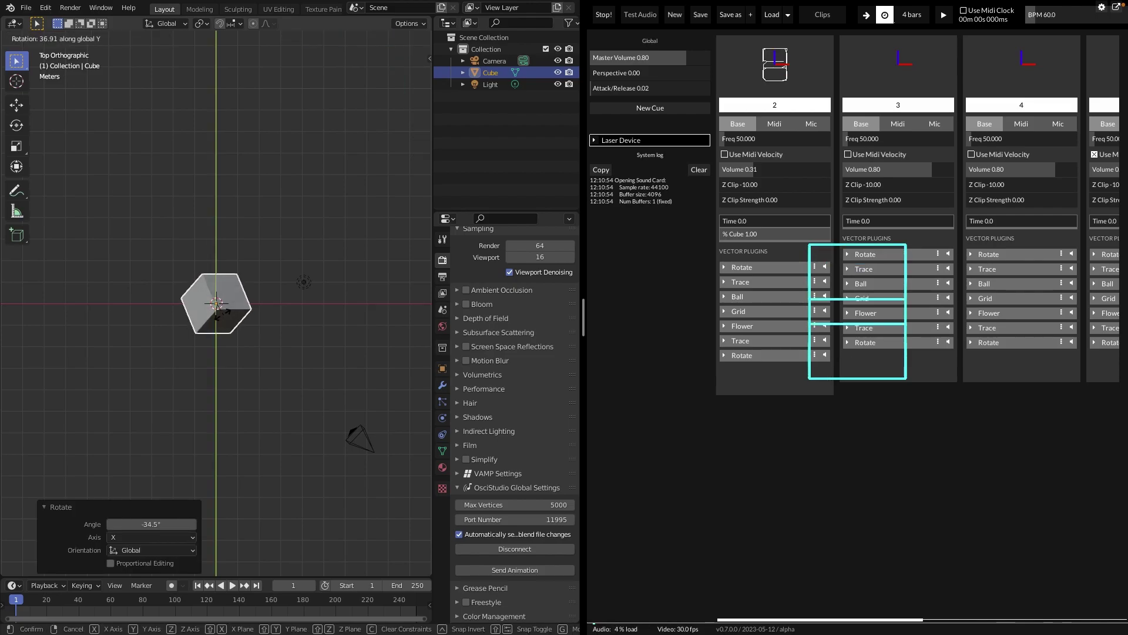
{"action": "left_click", "coordinate": [224, 318]}
Scale the cube up by a factor of about 3.05, and scale it back down by a factor of about 0.19
{"action": "key", "text": "s"}
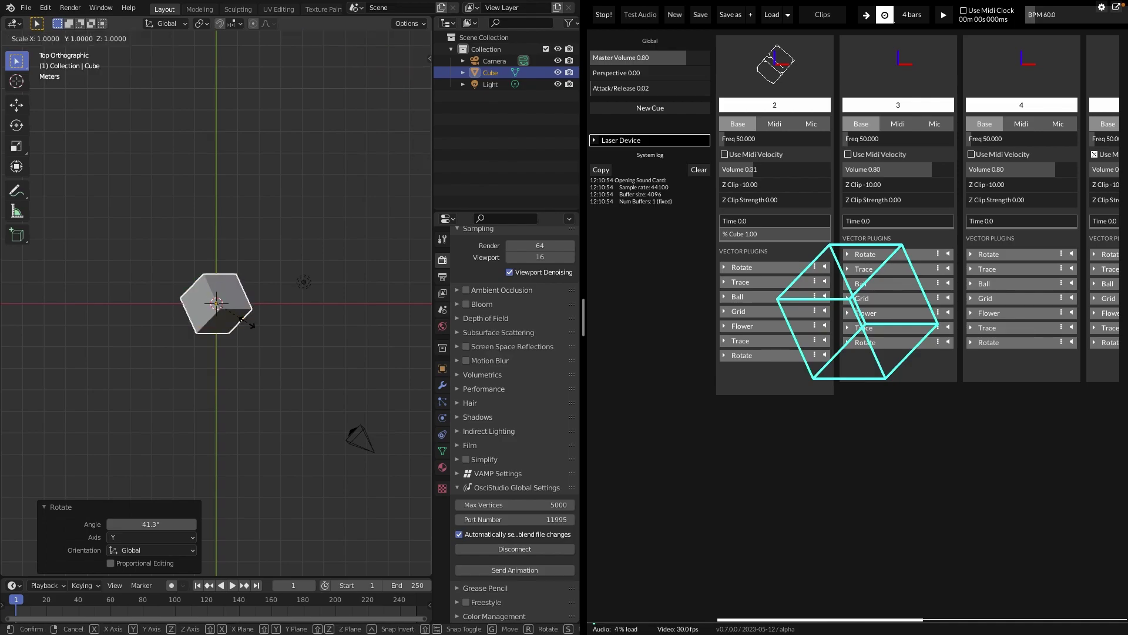
{"action": "left_click", "coordinate": [320, 341]}
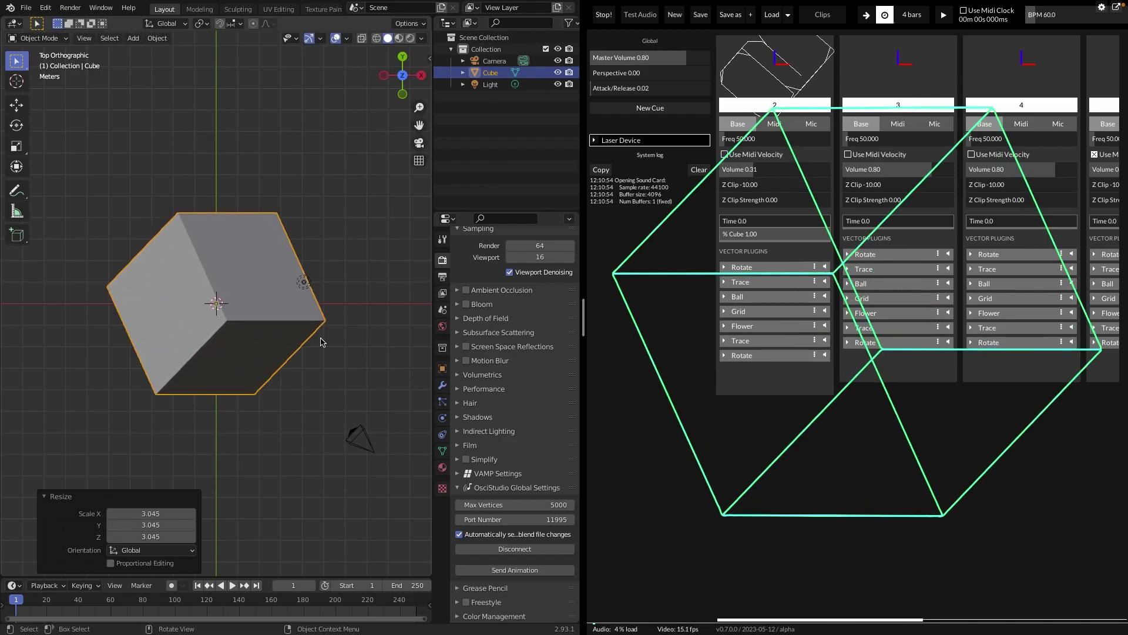
{"action": "key", "text": "s"}
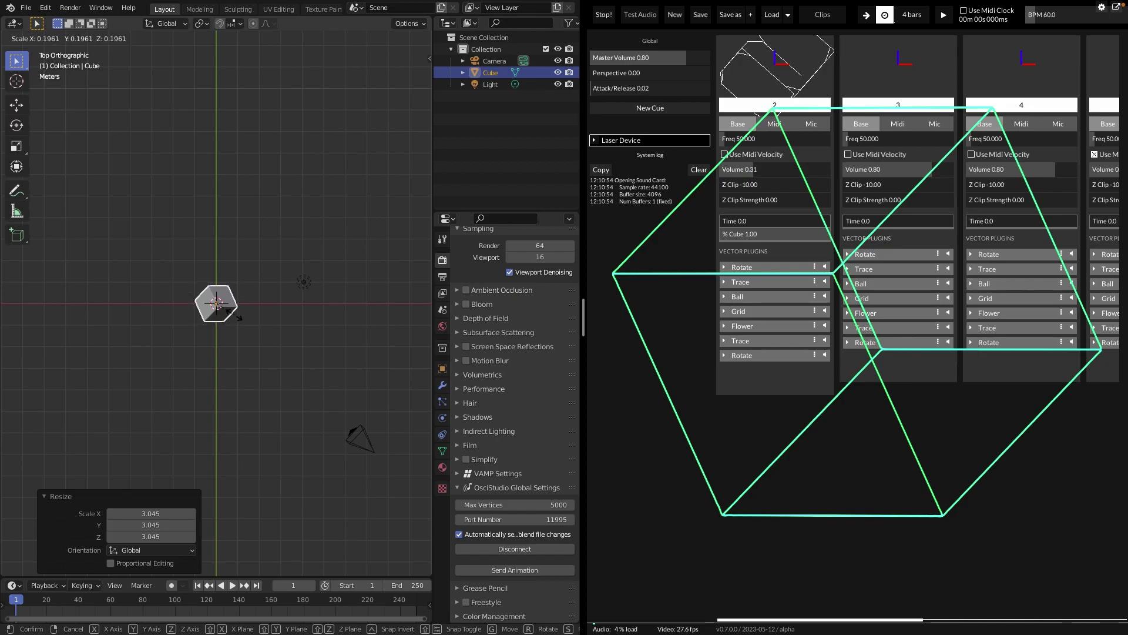
{"action": "left_click", "coordinate": [233, 317]}
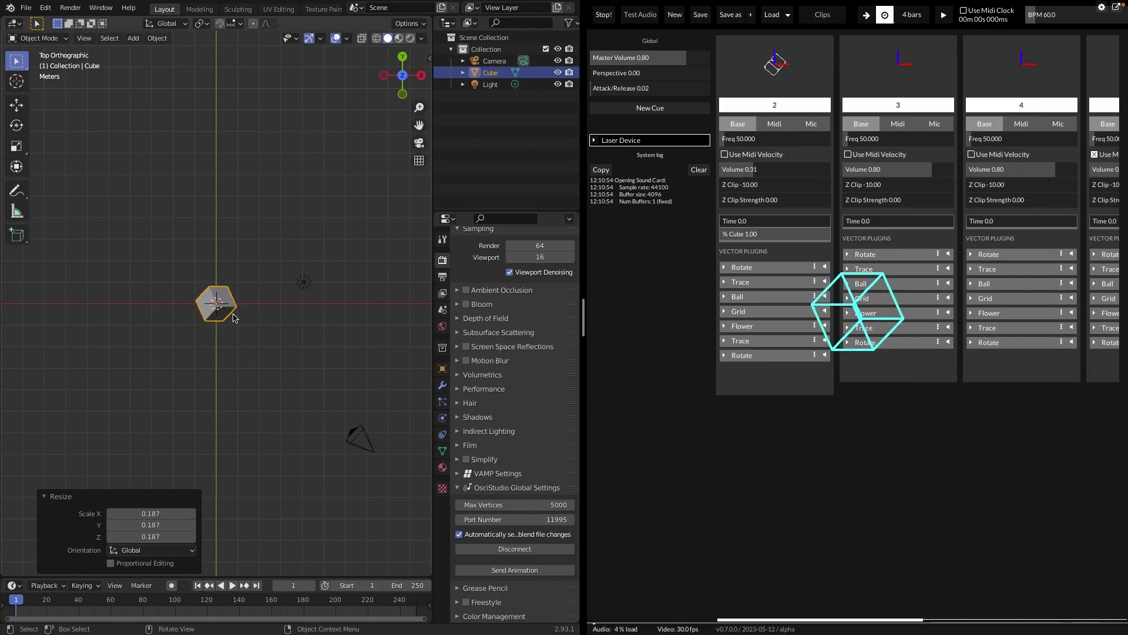
Add a mesh circle and move it about 2.29 m along the X axis, beside the cube
{"action": "left_click", "coordinate": [247, 324]}
{"action": "key", "text": "shift+a"}
{"action": "mouse_move", "coordinate": [248, 323]}
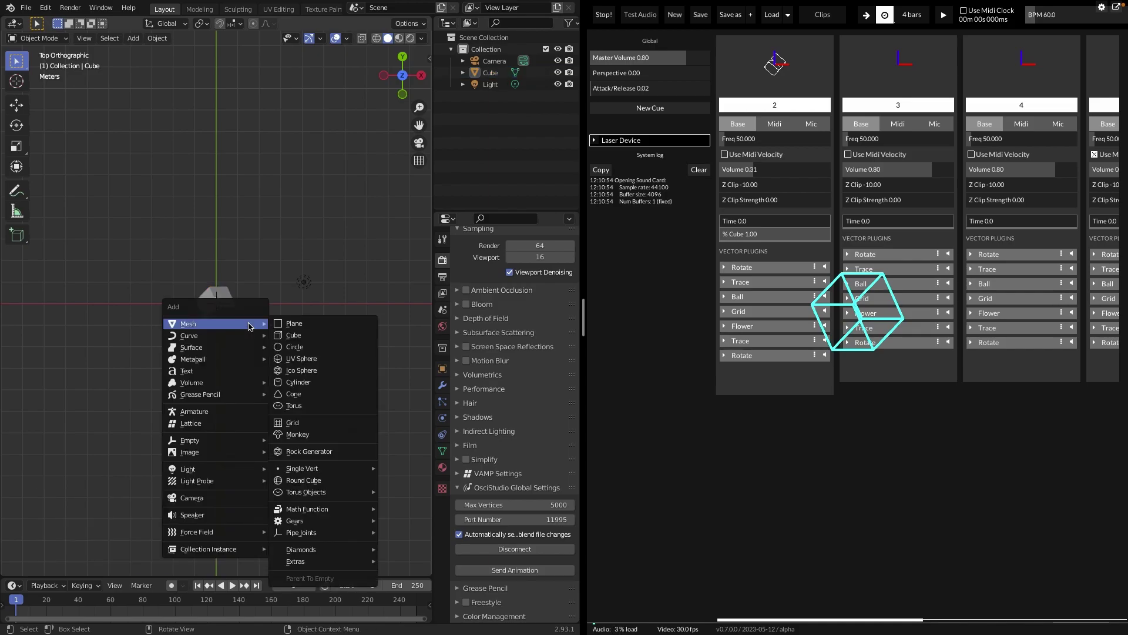
{"action": "left_click", "coordinate": [295, 347]}
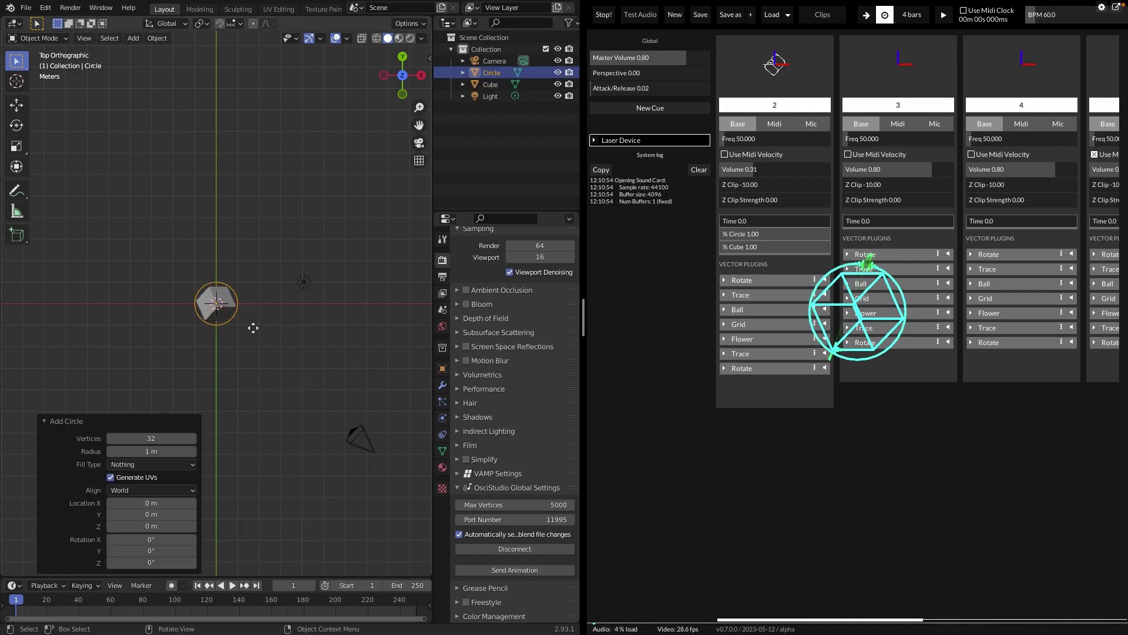
{"action": "key", "text": "g"}
{"action": "left_click", "coordinate": [281, 344]}
Add an ico sphere and move it about -2.05 m along the X axis, to the cube's other side
{"action": "key", "text": "shift+a"}
{"action": "mouse_move", "coordinate": [280, 345]}
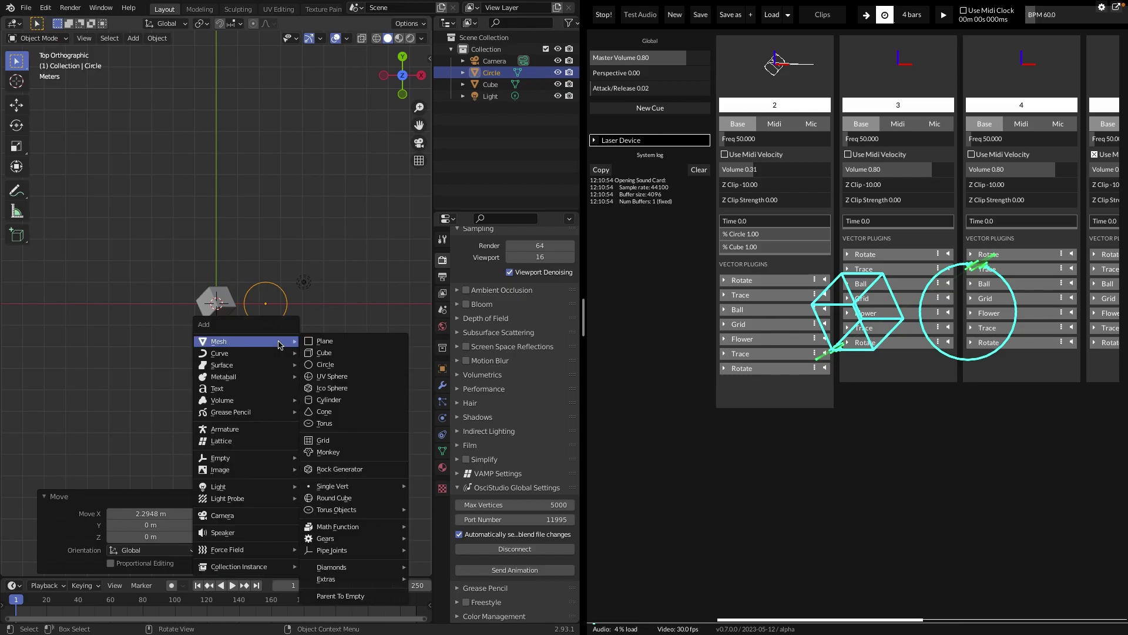
{"action": "left_click", "coordinate": [321, 388]}
{"action": "key", "text": "g"}
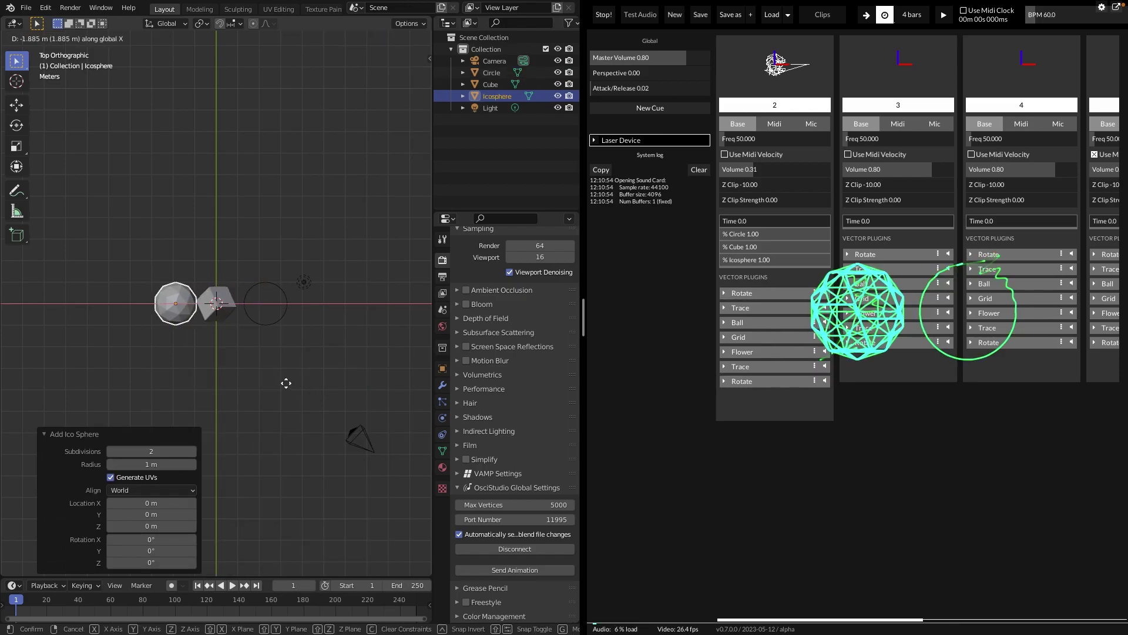
{"action": "left_click", "coordinate": [285, 385]}
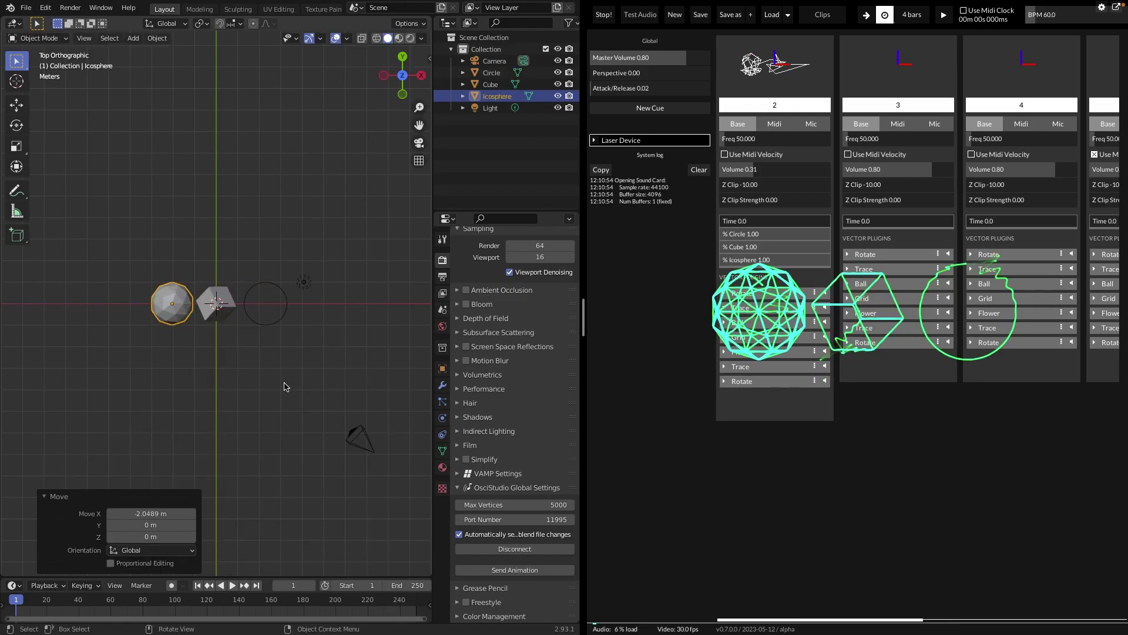
Enable the Rotate vector plugin on OsciStudio clip 2 and clear the object selection in Blender
{"action": "left_click", "coordinate": [824, 293]}
{"action": "left_click_drag", "start_coordinate": [321, 360], "coordinate": [385, 496]}
{"action": "left_click_drag", "start_coordinate": [288, 245], "coordinate": [354, 306]}
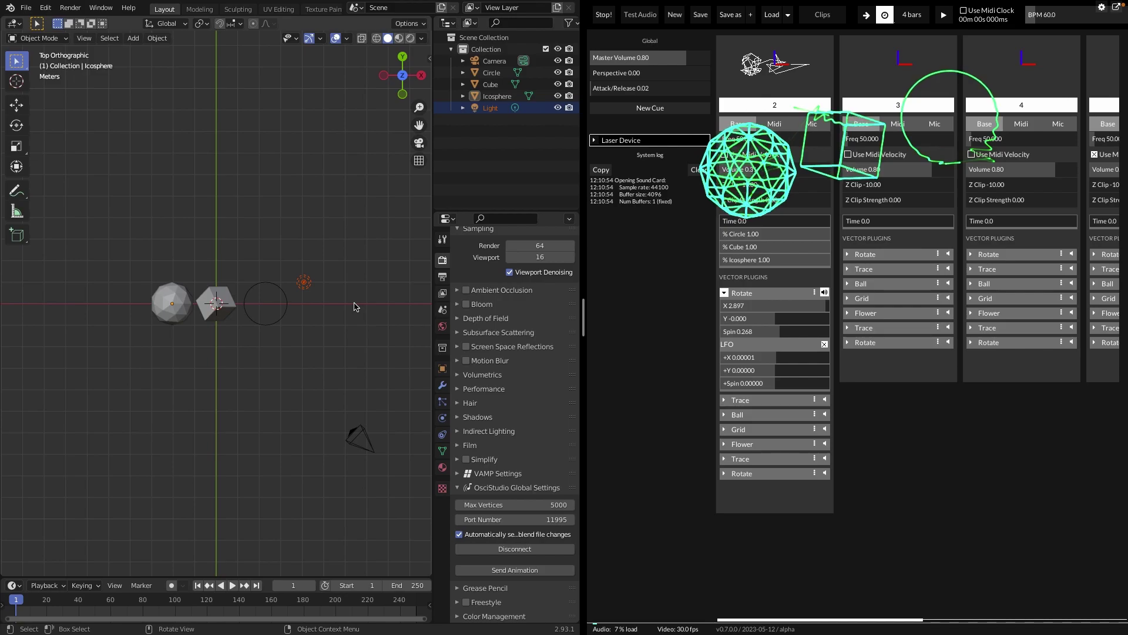
{"action": "left_click", "coordinate": [354, 306]}
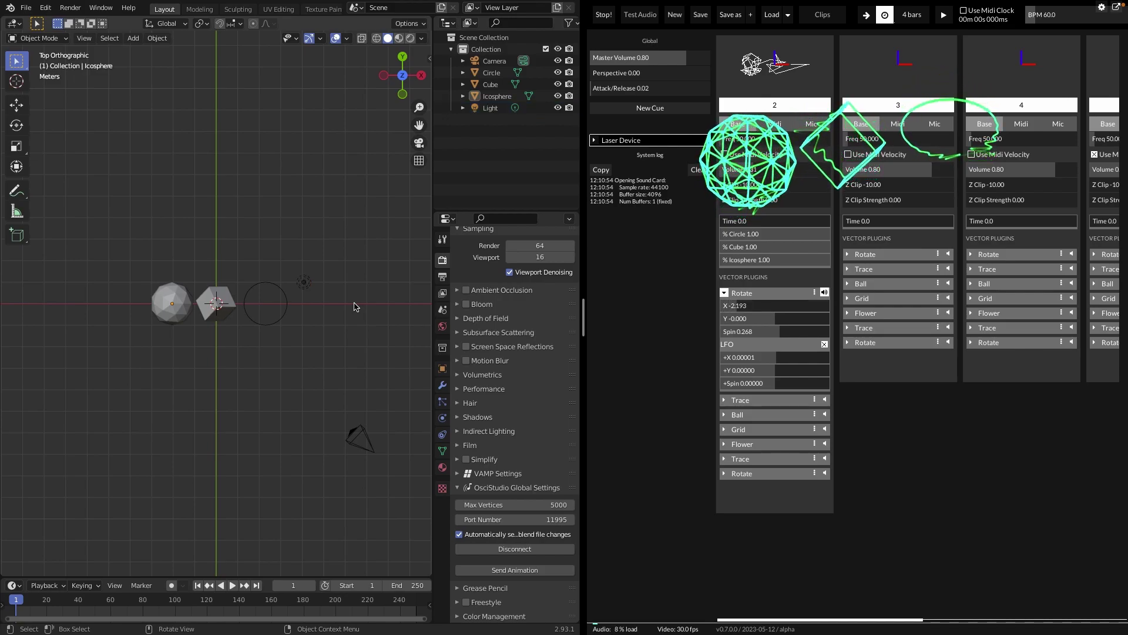
Add a text object in Blender, move it about 2.05 m along Y above the cube and deselect it
{"action": "key", "text": "shift+a"}
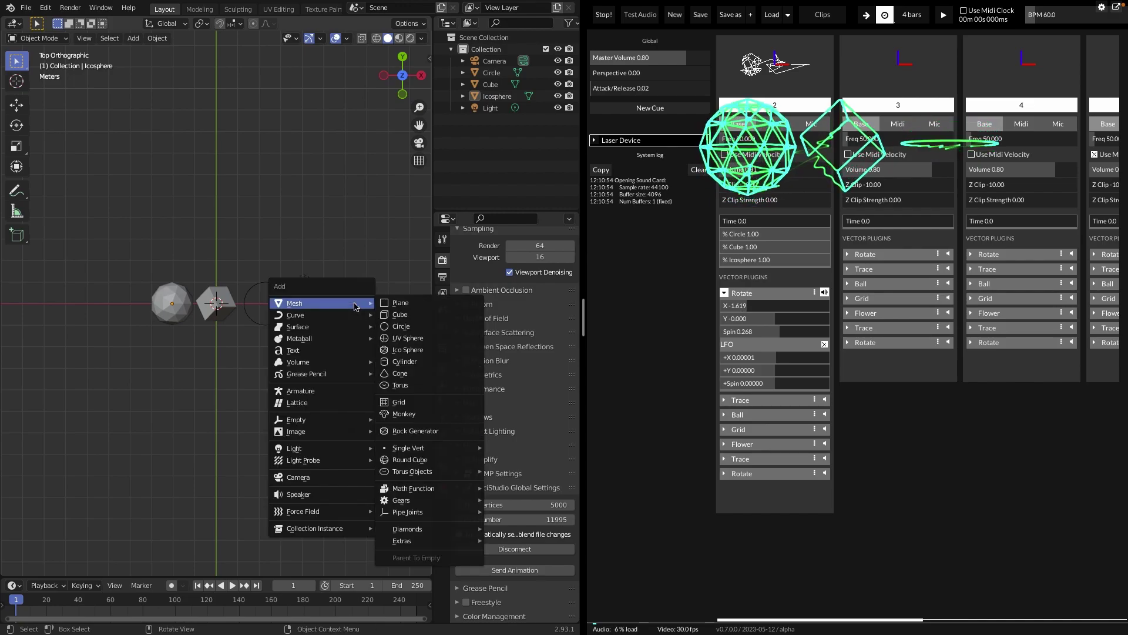
{"action": "left_click", "coordinate": [345, 351]}
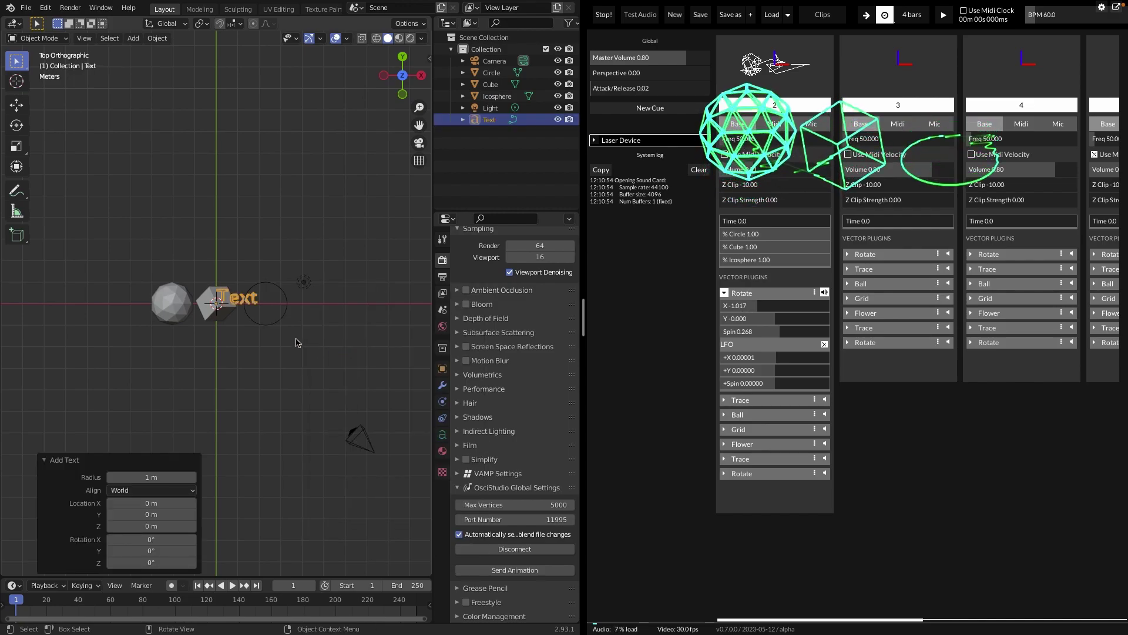
{"action": "key", "text": "g"}
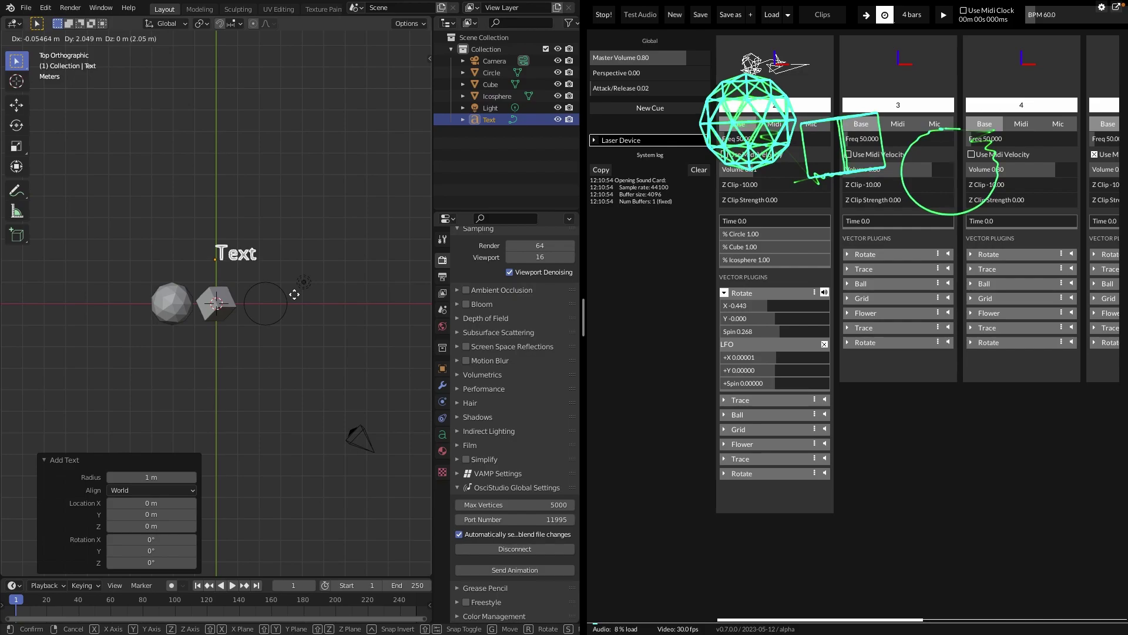
{"action": "left_click", "coordinate": [295, 294]}
{"action": "left_click", "coordinate": [329, 344]}
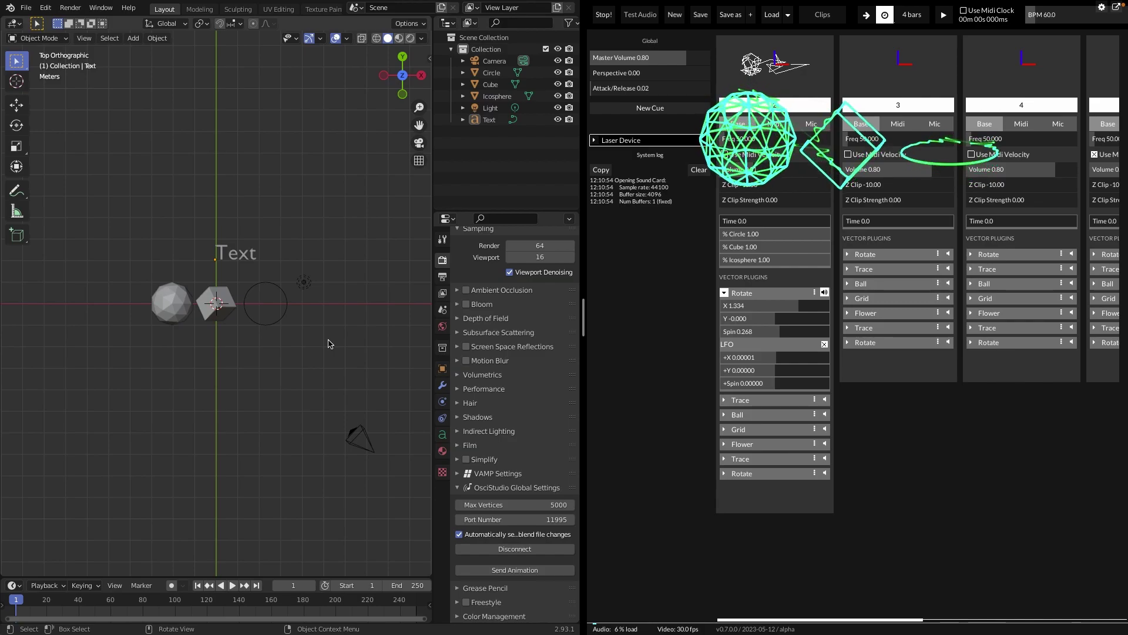
Hide the icosphere, cube and circle in the viewport and show all three again
{"action": "left_click", "coordinate": [558, 97]}
{"action": "left_click", "coordinate": [560, 85]}
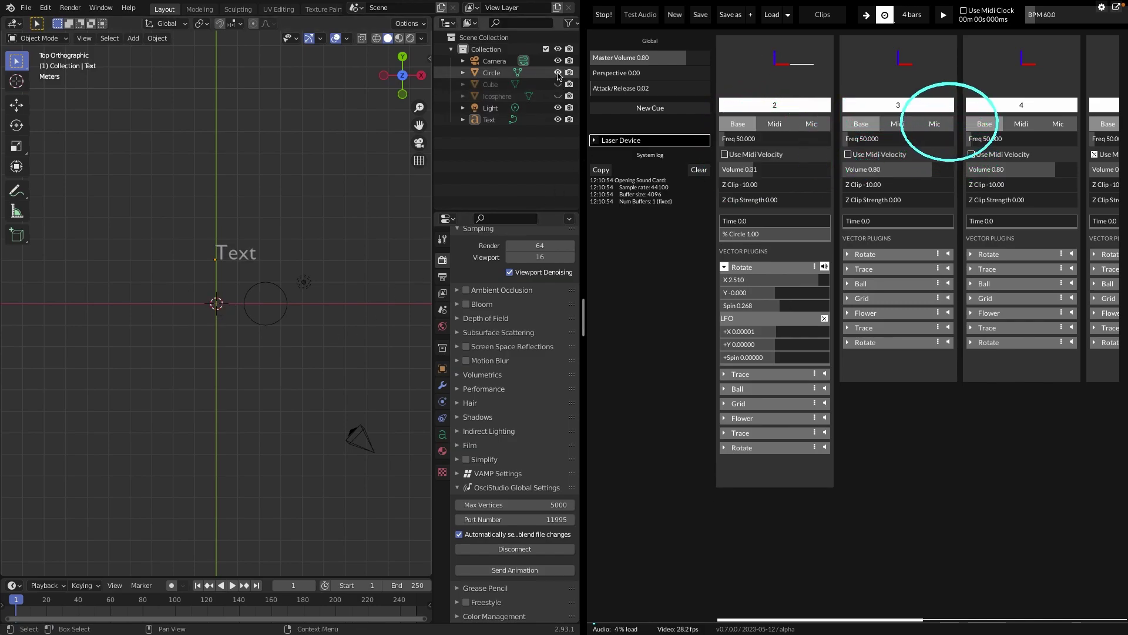
{"action": "left_click", "coordinate": [558, 73]}
{"action": "left_click", "coordinate": [558, 73]}
{"action": "left_click", "coordinate": [558, 86]}
{"action": "left_click", "coordinate": [558, 96]}
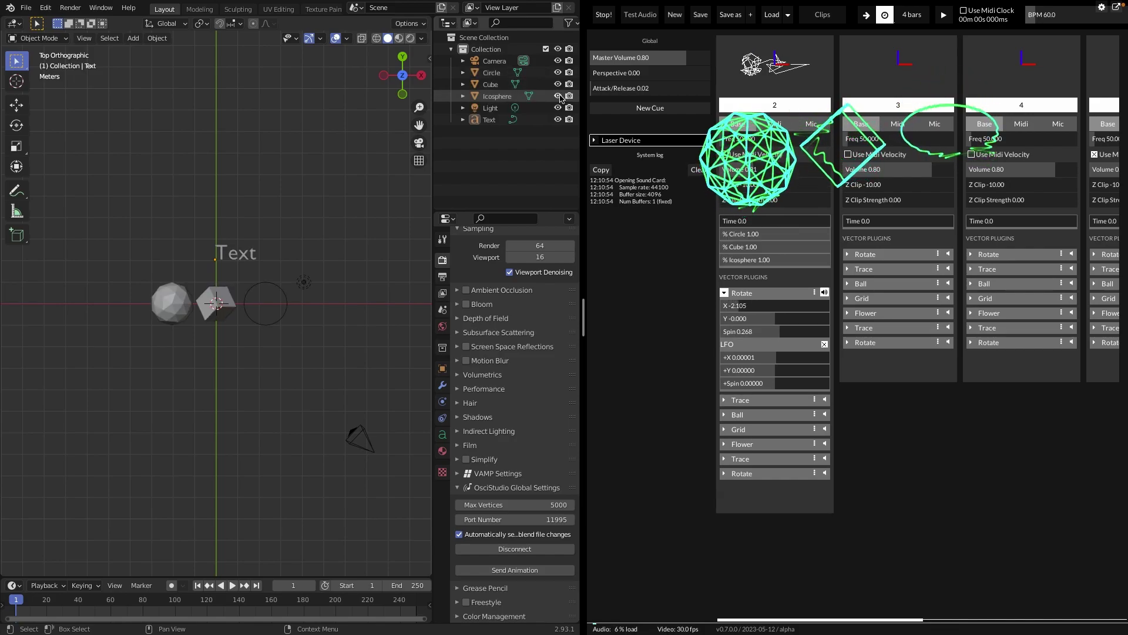
Lower the circle, cube and icosphere percentages on OsciStudio clip 2 and restore them to 1.00
{"action": "left_click_drag", "start_coordinate": [828, 235], "coordinate": [709, 247]}
{"action": "mouse_move", "coordinate": [829, 260]}
{"action": "left_mouse_down"}
{"action": "mouse_move", "coordinate": [723, 262]}
{"action": "mouse_move", "coordinate": [829, 247]}
{"action": "left_mouse_up"}
{"action": "left_click_drag", "start_coordinate": [722, 234], "coordinate": [830, 235]}
{"action": "left_click_drag", "start_coordinate": [722, 260], "coordinate": [837, 266]}
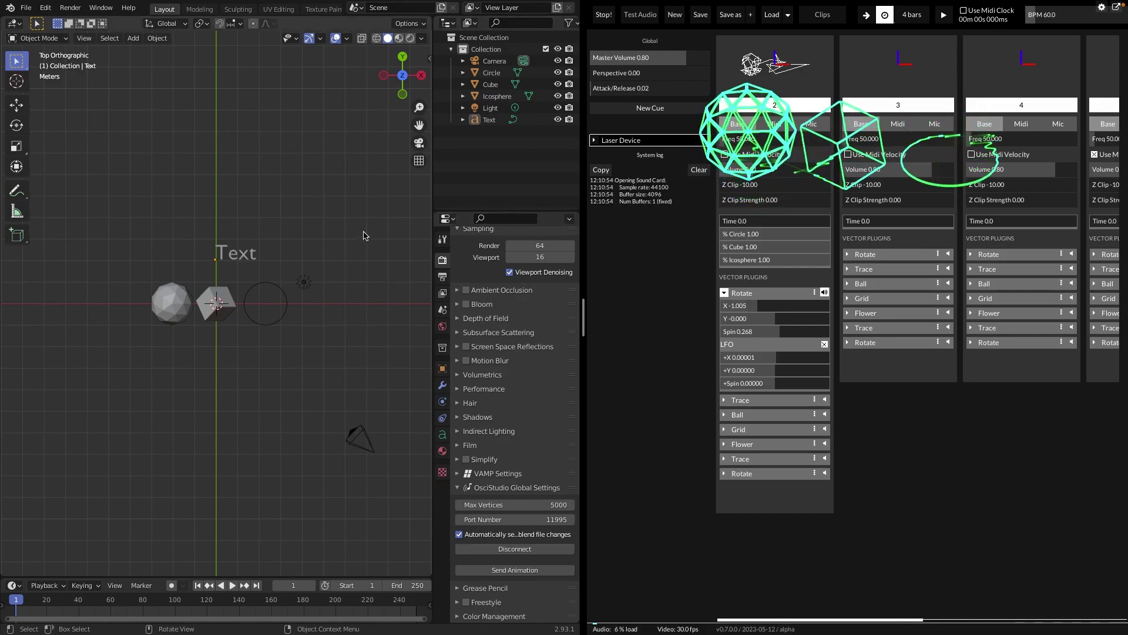
Switch the Blender viewport to wireframe shading and view the objects closer from an oblique perspective
{"action": "left_click", "coordinate": [376, 39]}
{"action": "middle_click_drag", "start_coordinate": [319, 330], "coordinate": [321, 332]}
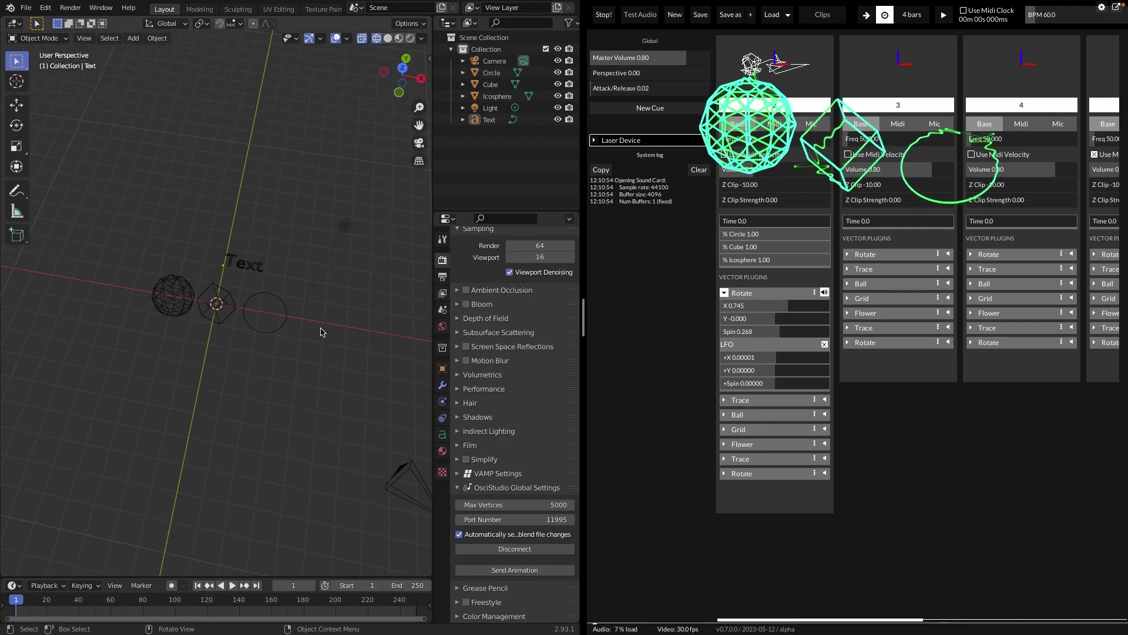
{"action": "scroll", "coordinate": [321, 331], "scroll_direction": "up", "scroll_amount": 5}
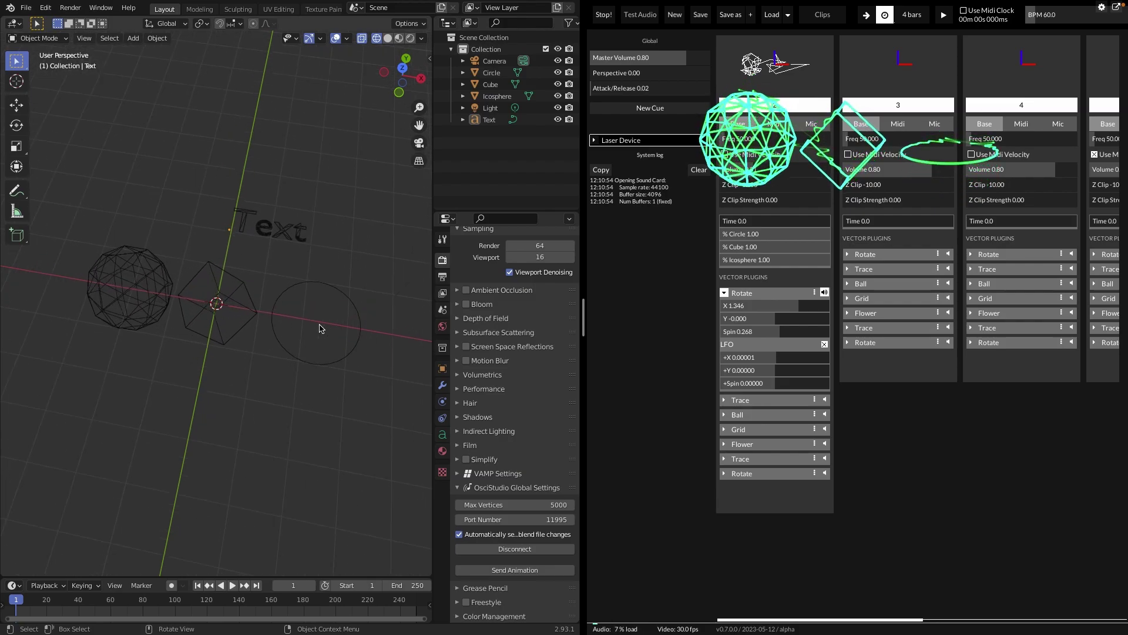
{"action": "middle_click_drag", "start_coordinate": [320, 328], "coordinate": [338, 411]}
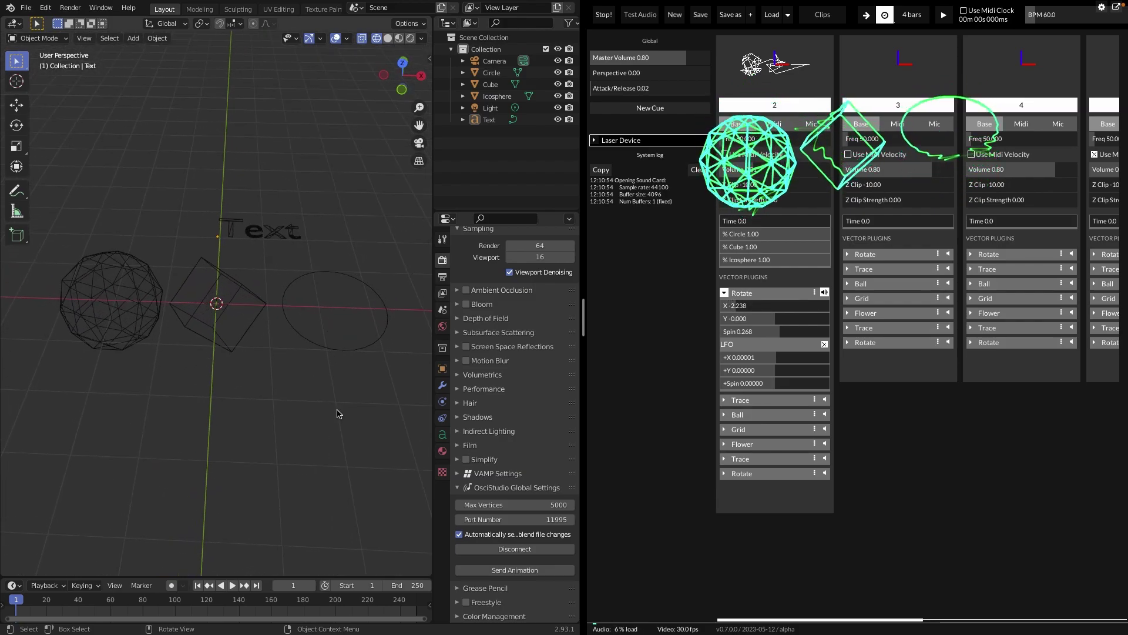
Delete the icosphere, circle, text, camera and light, keeping only the cube in the scene
{"action": "left_click", "coordinate": [106, 300]}
{"action": "key", "text": "x"}
{"action": "left_click", "coordinate": [105, 292]}
{"action": "left_click", "coordinate": [340, 350]}
{"action": "key", "text": "x"}
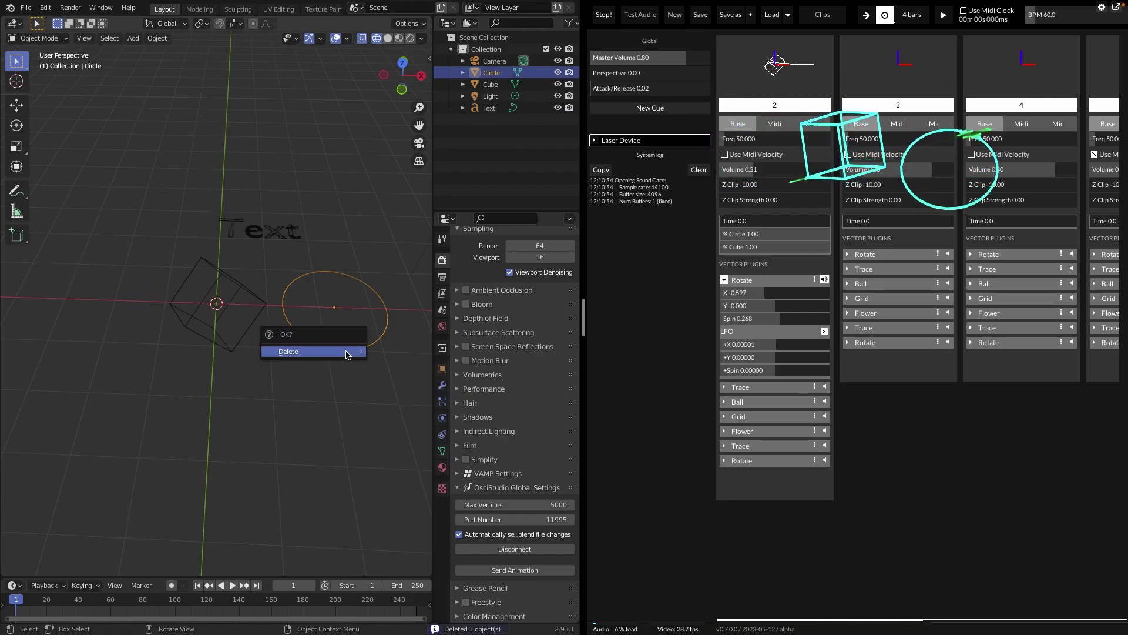
{"action": "left_click", "coordinate": [339, 350]}
{"action": "left_click", "coordinate": [278, 225]}
{"action": "key", "text": "x"}
{"action": "left_click", "coordinate": [278, 226]}
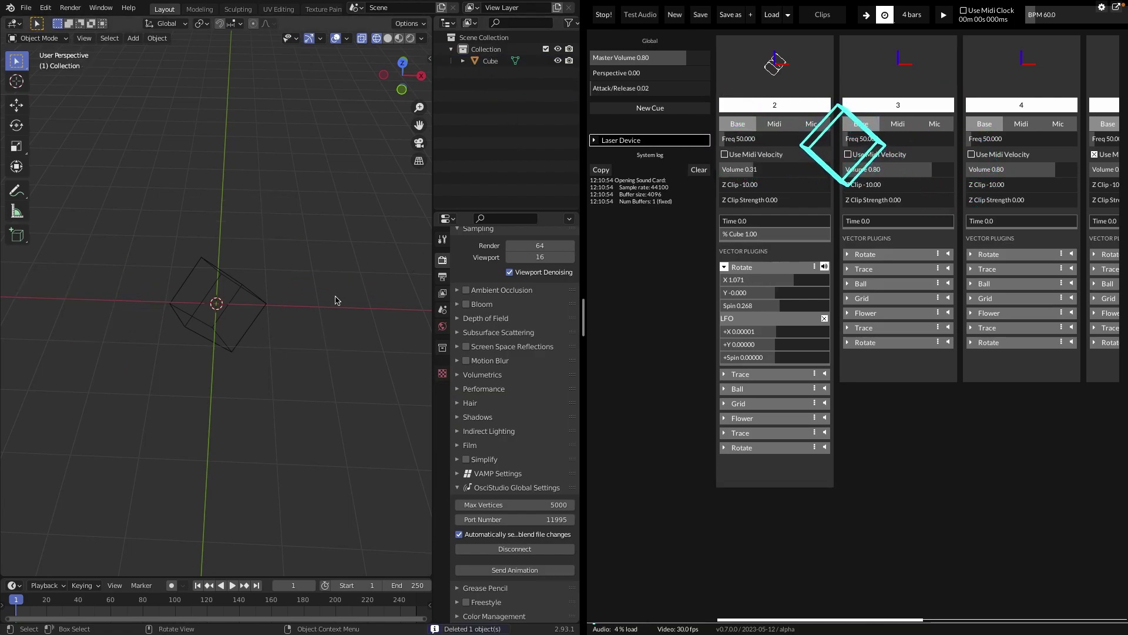
Clear the cube's rotation and scale
{"action": "left_click", "coordinate": [238, 331]}
{"action": "key", "text": "alt+r"}
{"action": "key", "text": "alt+s"}
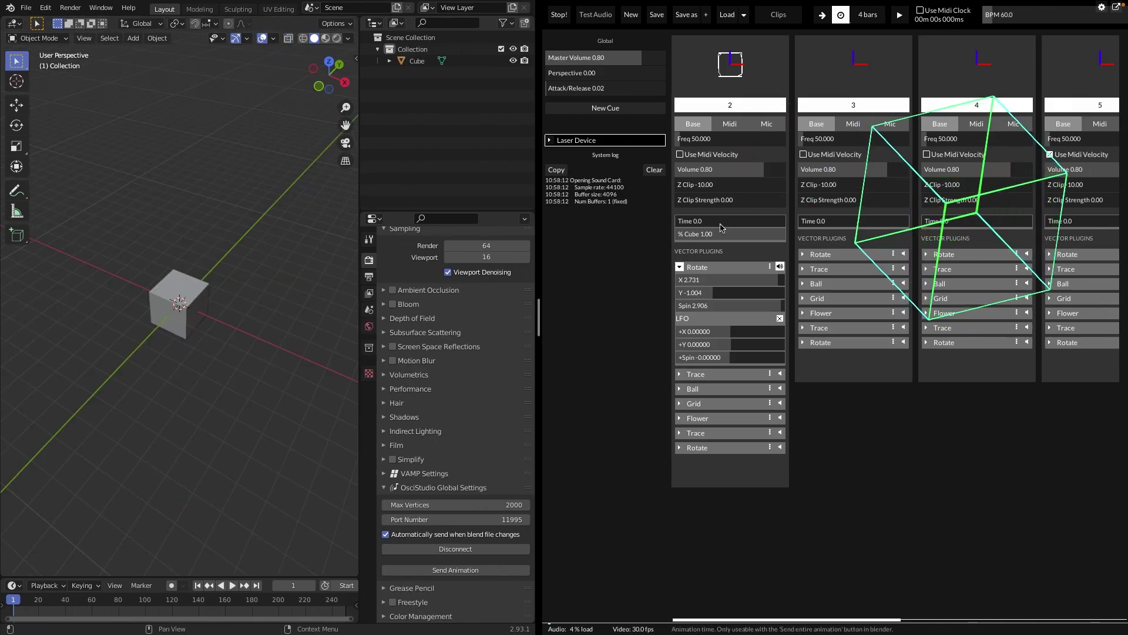
Switch clip 2's Rotate plugin off and on again, and adjust its LFO to about -0.00001 on X and 0.00001 on Y
{"action": "left_click", "coordinate": [780, 268]}
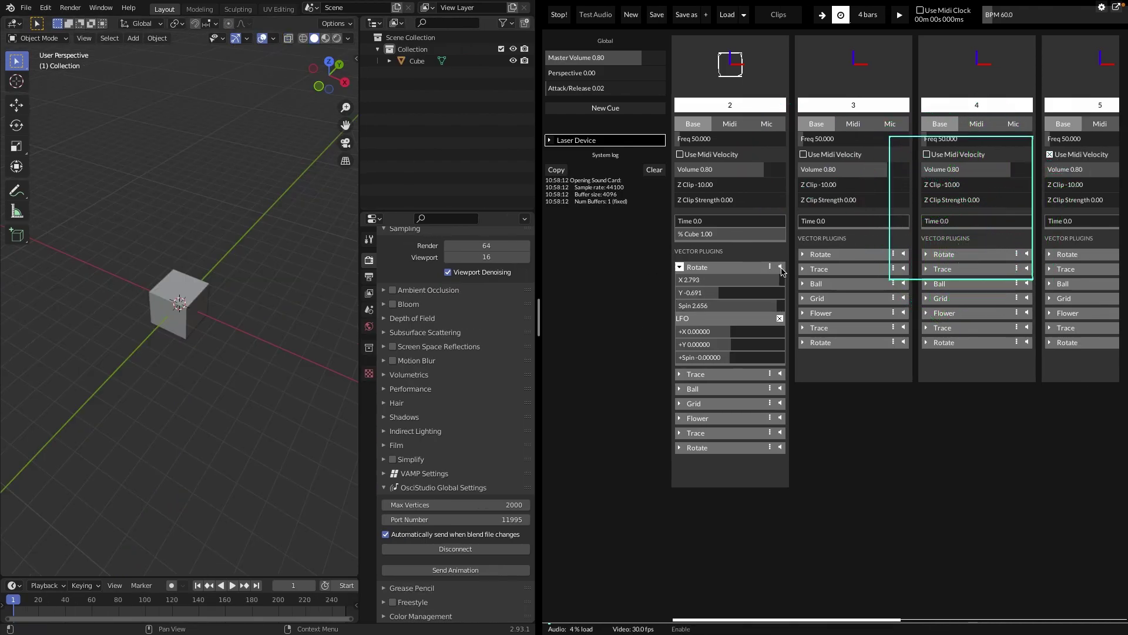
{"action": "left_click", "coordinate": [781, 268]}
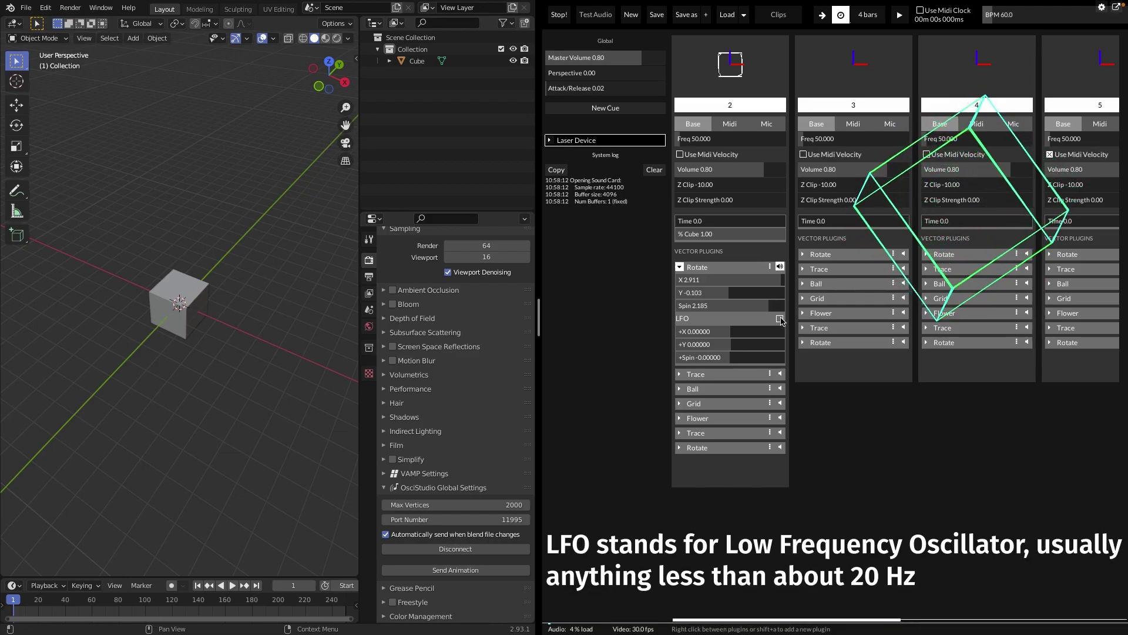
{"action": "left_click_drag", "start_coordinate": [740, 337], "coordinate": [733, 347]}
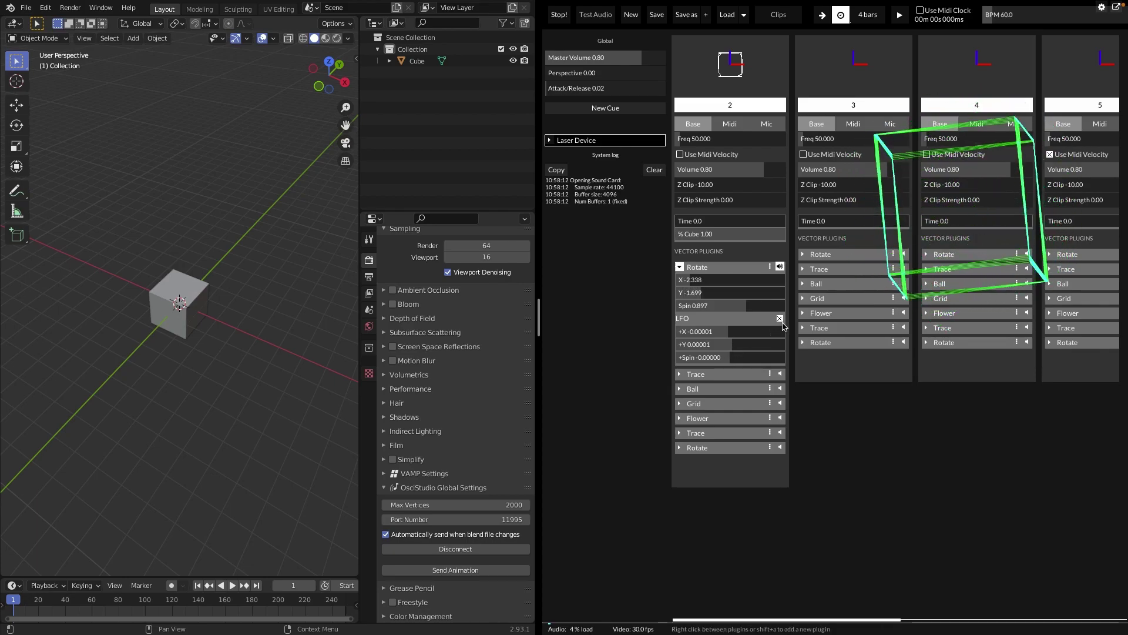
Turn off the Rotate plugin's LFO and set its X value to 20.1, followed by the expression 1+1+1
{"action": "type", "text": "n20.1"}
{"action": "key", "text": "Return"}
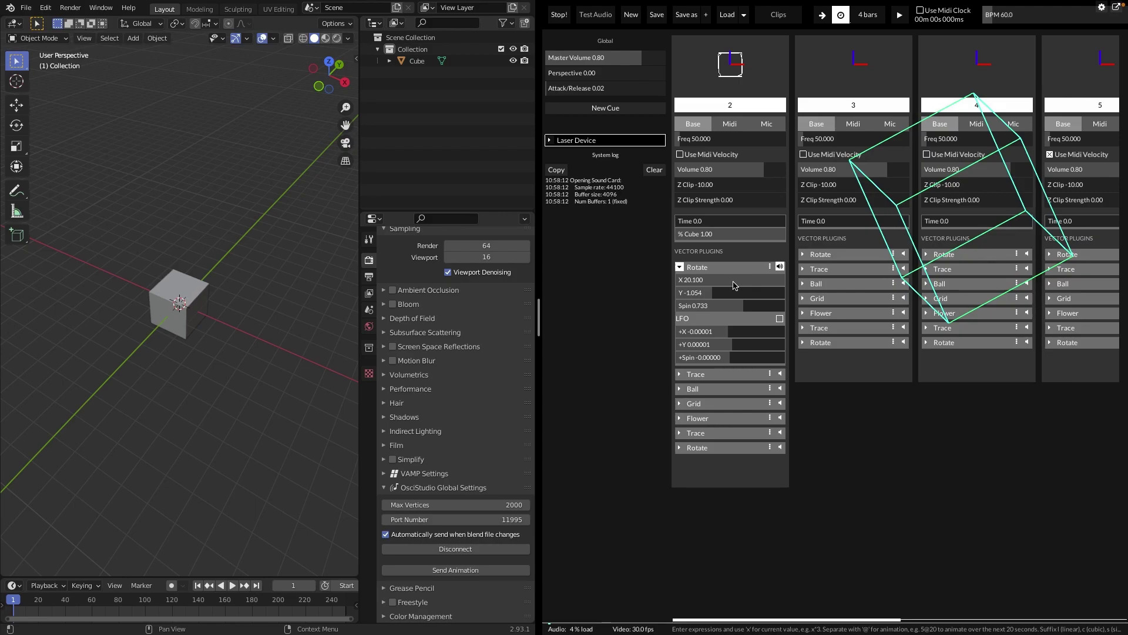
{"action": "left_click", "coordinate": [734, 282]}
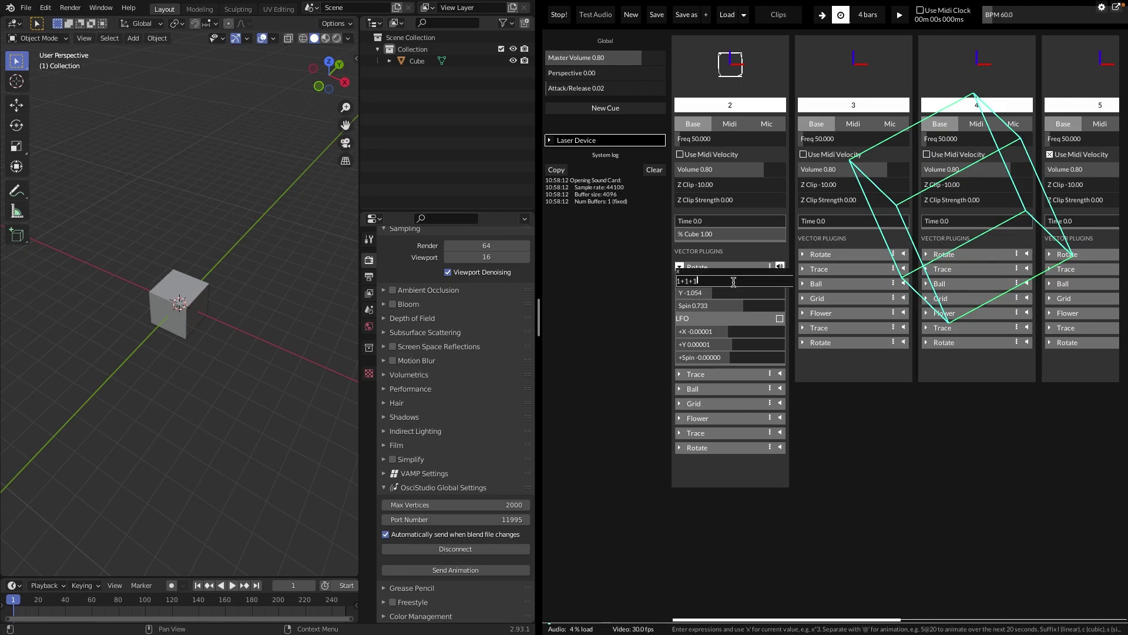
{"action": "type", "text": "1+1+1"}
{"action": "key", "text": "Return"}
Set the Rotate plugin's X value to the expression pi/2, followed by 10000000
{"action": "left_click", "coordinate": [734, 283]}
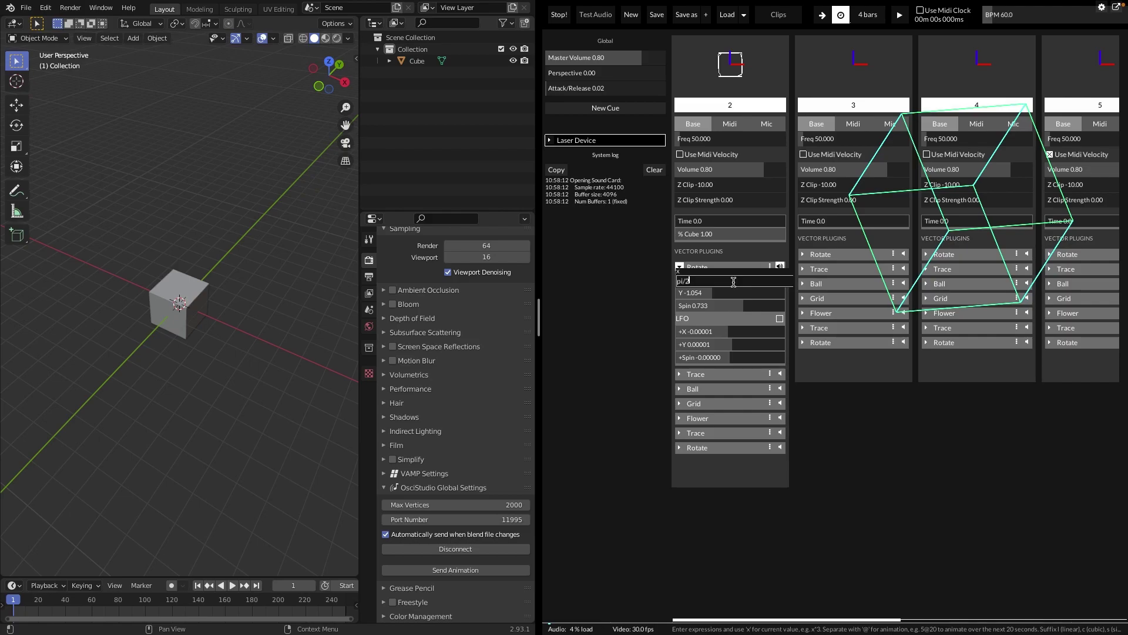
{"action": "type", "text": "pi/2"}
{"action": "key", "text": "Return"}
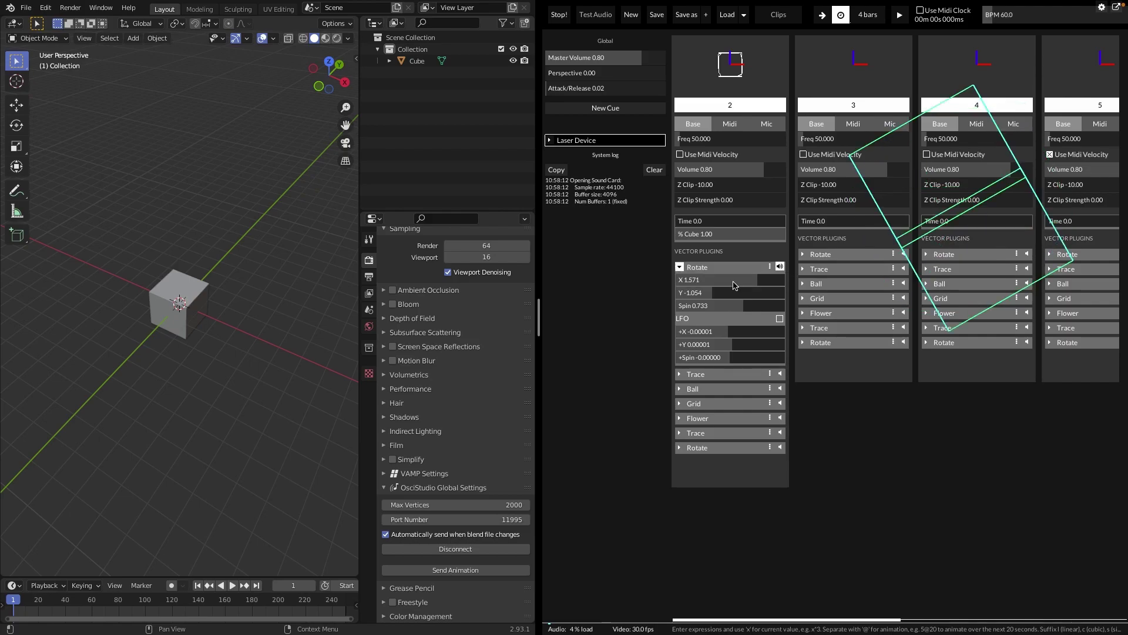
{"action": "left_click", "coordinate": [733, 284]}
{"action": "type", "text": "10000000"}
{"action": "key", "text": "Return"}
Enable clip 2's Trace plugin with a length of about 0.548 and turn on its LFO
{"action": "left_click", "coordinate": [782, 284]}
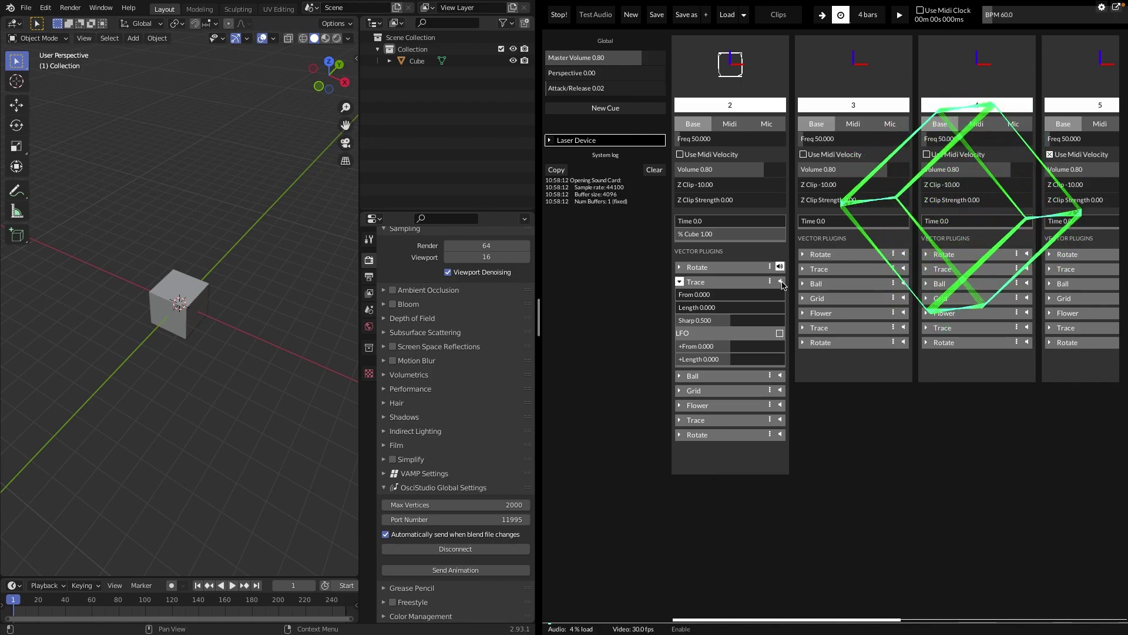
{"action": "mouse_move", "coordinate": [685, 310]}
{"action": "left_mouse_down"}
{"action": "mouse_move", "coordinate": [747, 317]}
{"action": "mouse_move", "coordinate": [697, 299]}
{"action": "mouse_move", "coordinate": [756, 295]}
{"action": "left_mouse_up"}
{"action": "left_click", "coordinate": [780, 333]}
Set the Ball plugin to Mix 1.00 and r about 1.54, and move it above Rotate in clip 2's plugin chain
{"action": "left_click", "coordinate": [682, 375]}
{"action": "mouse_move", "coordinate": [752, 392]}
{"action": "left_mouse_down"}
{"action": "mouse_move", "coordinate": [787, 395]}
{"action": "mouse_move", "coordinate": [668, 393]}
{"action": "mouse_move", "coordinate": [800, 390]}
{"action": "left_mouse_up"}
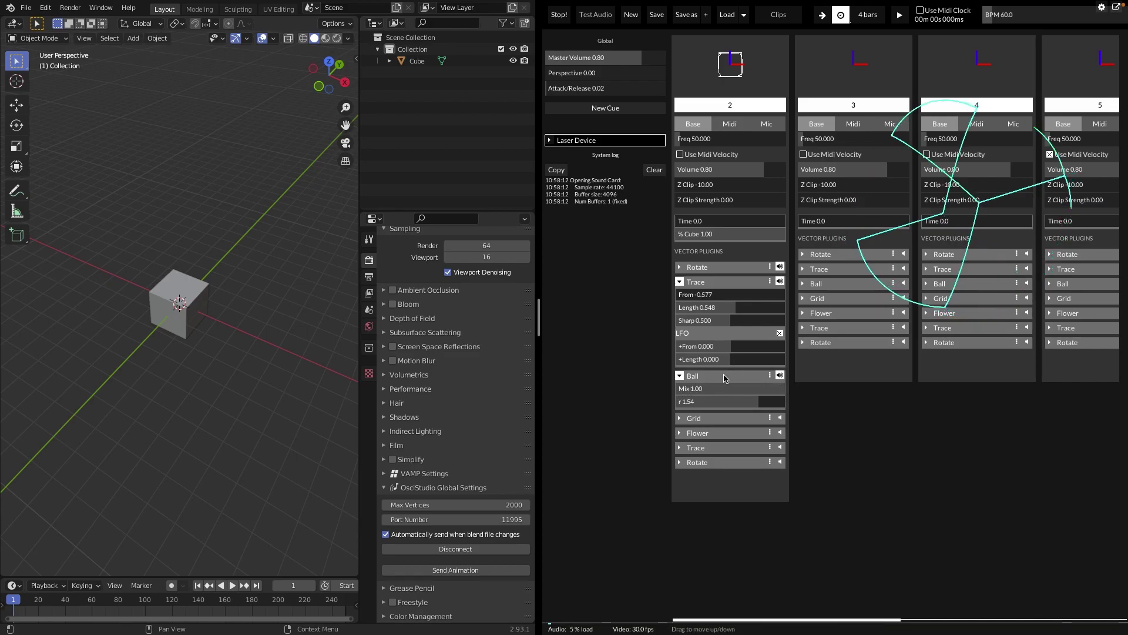
{"action": "mouse_move", "coordinate": [725, 376]}
{"action": "left_mouse_down"}
{"action": "mouse_move", "coordinate": [723, 279]}
{"action": "mouse_move", "coordinate": [725, 314]}
{"action": "left_mouse_up"}
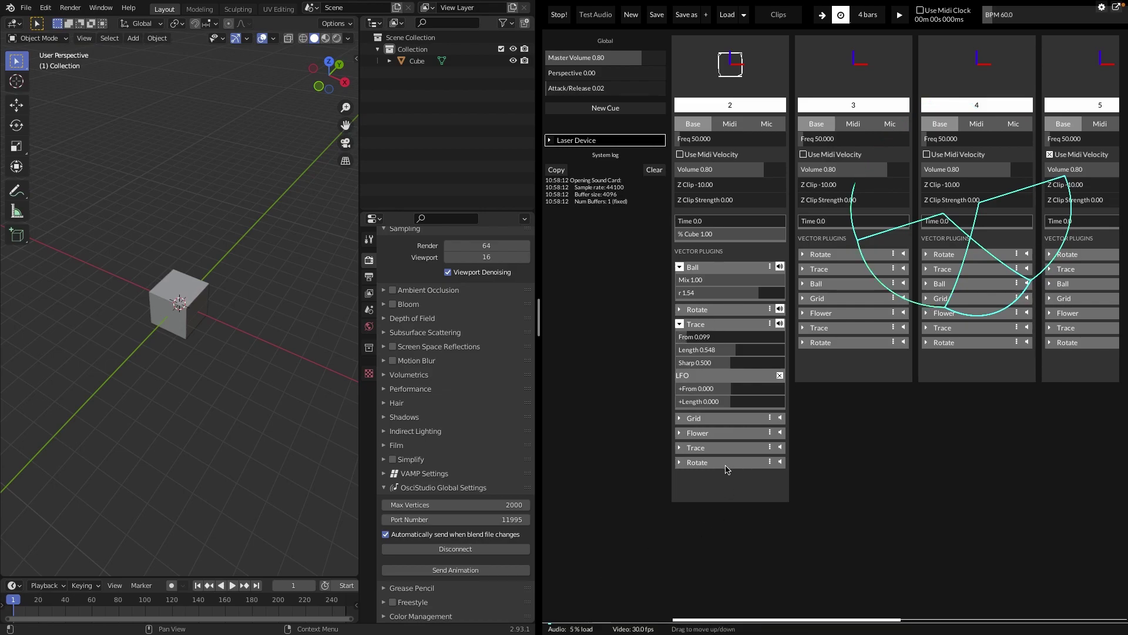
Try the 2_offset livecoding example at the end of clip 2's plugin chain and remove it again
{"action": "right_click", "coordinate": [726, 484]}
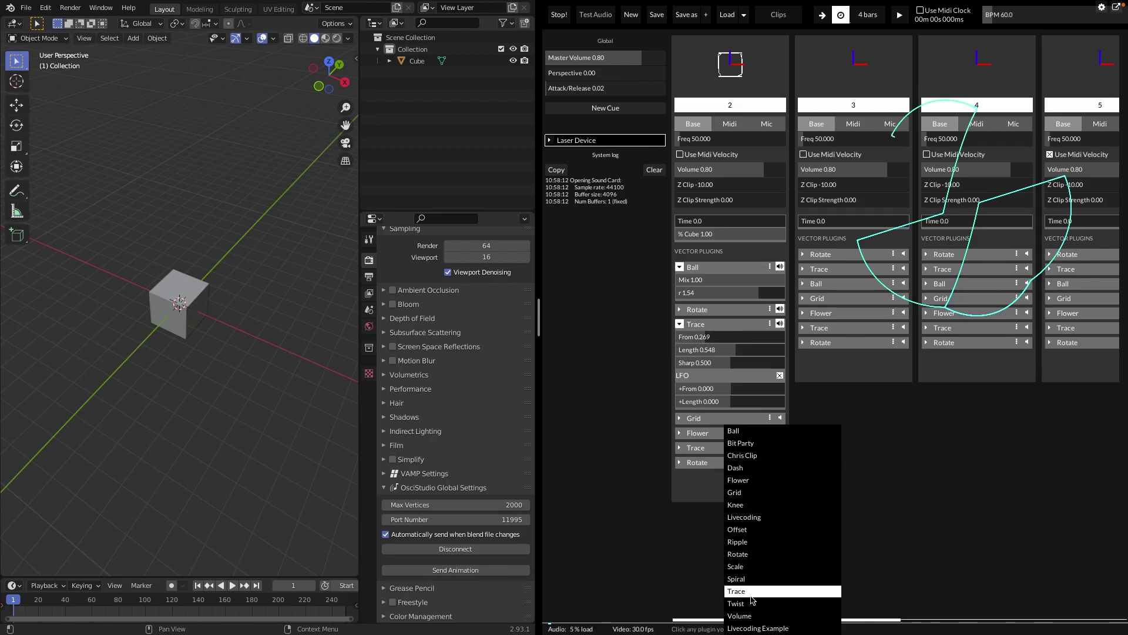
{"action": "left_click", "coordinate": [753, 629]}
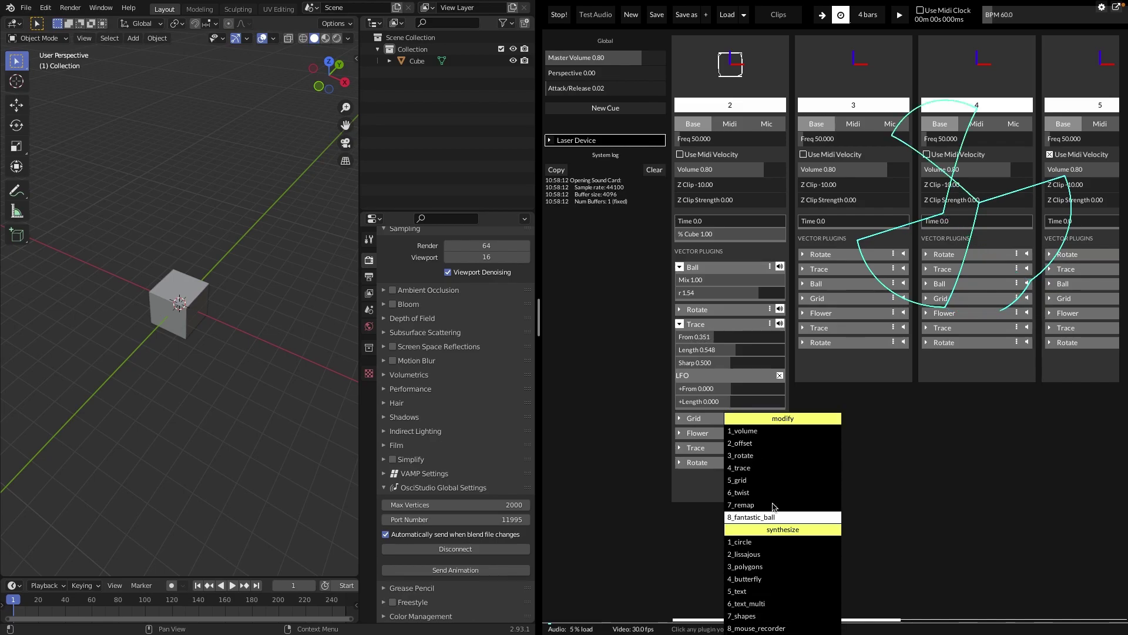
{"action": "left_click", "coordinate": [779, 445]}
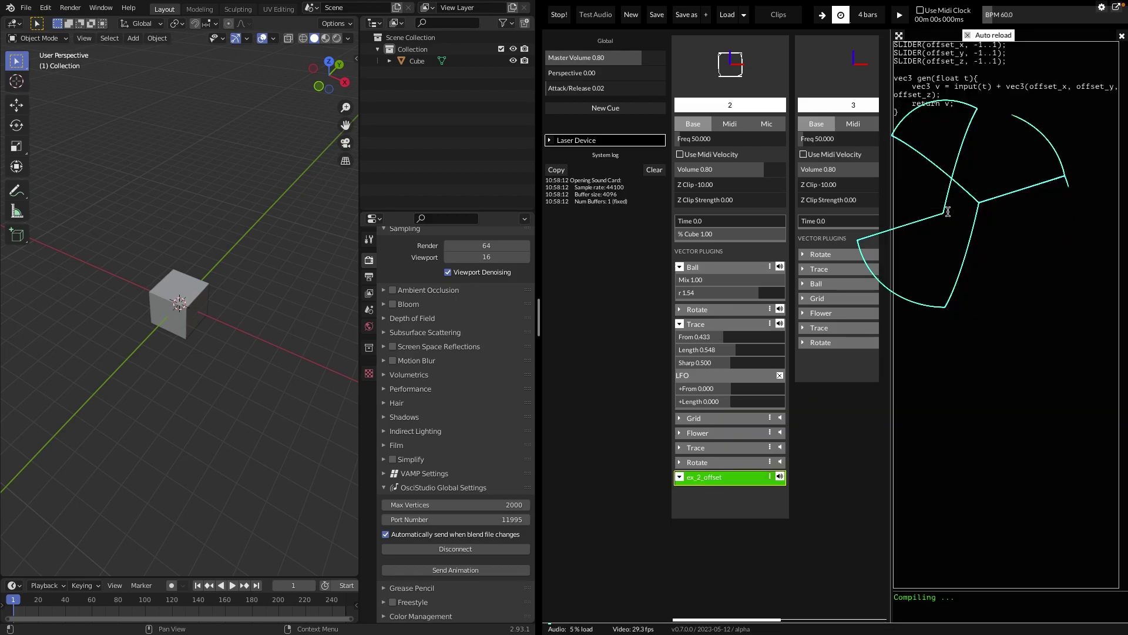
{"action": "left_click_drag", "start_coordinate": [891, 219], "coordinate": [801, 229]}
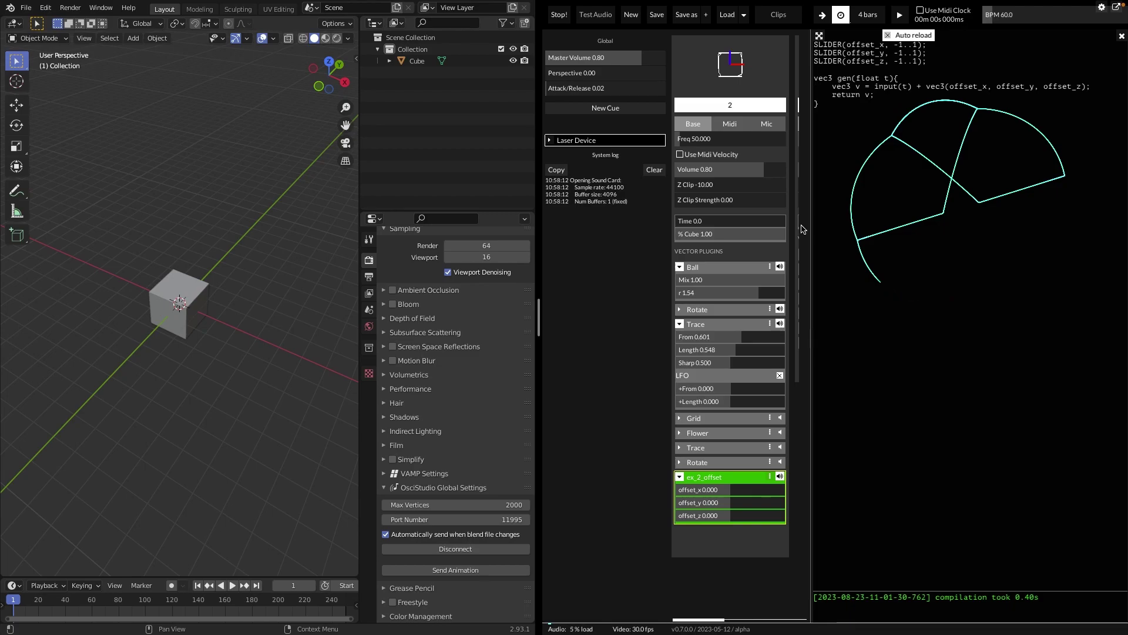
{"action": "left_click", "coordinate": [771, 479]}
{"action": "left_click", "coordinate": [776, 501]}
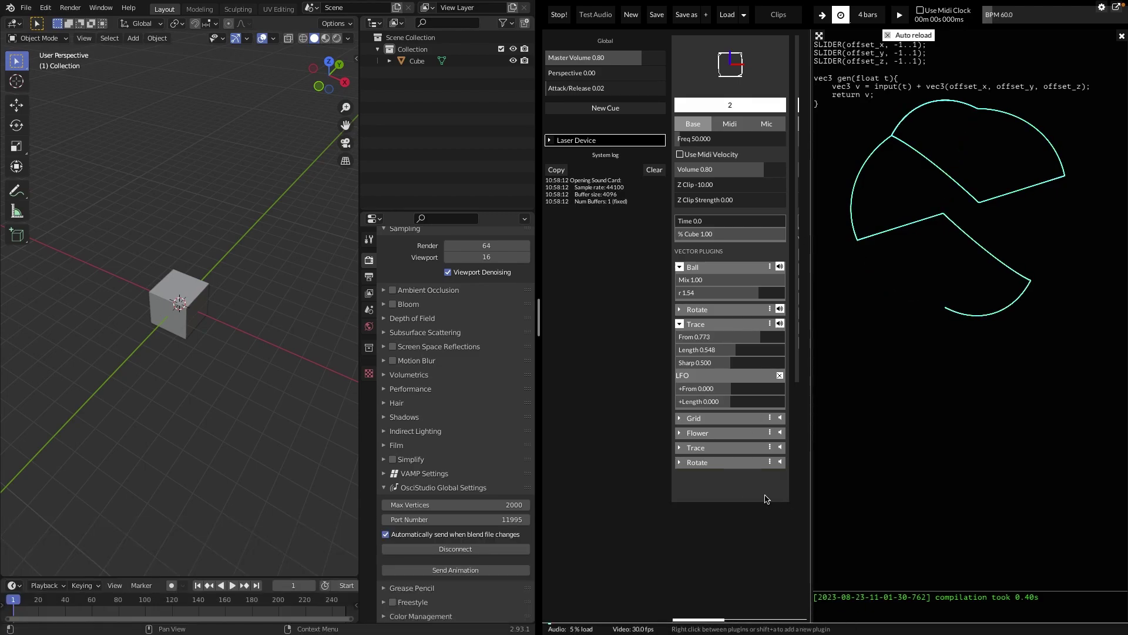
Add the 8_fantastic_ball livecoding example at the end of clip 2's plugin chain
{"action": "right_click", "coordinate": [740, 487]}
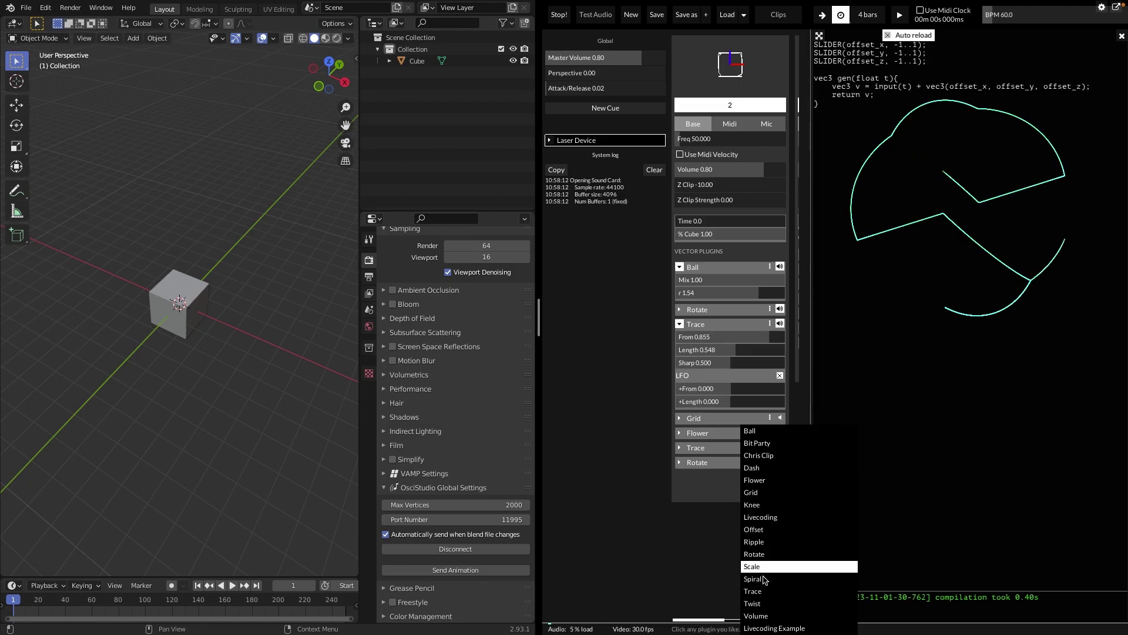
{"action": "left_click", "coordinate": [771, 628]}
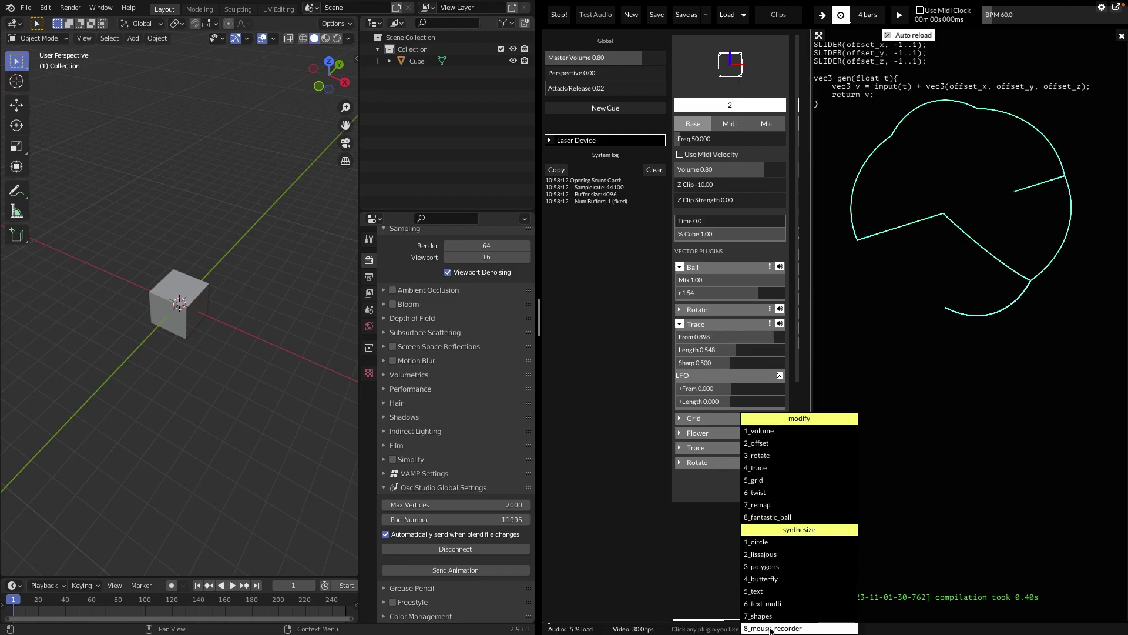
{"action": "left_click", "coordinate": [763, 518]}
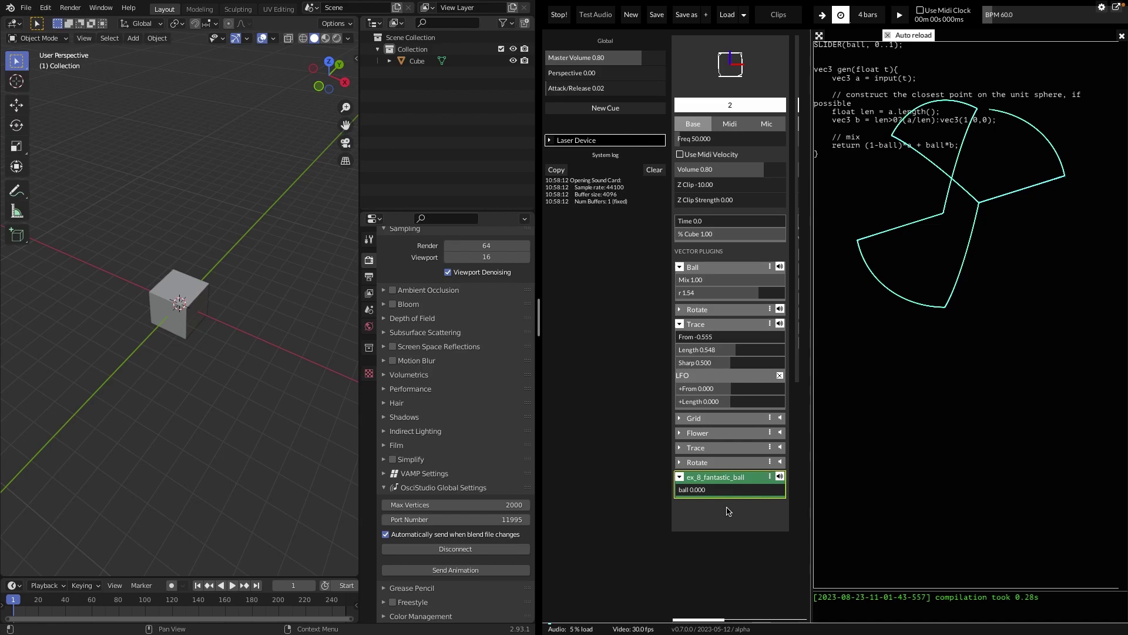
Add a Chris Clip plugin below the fantastic ball example, enable its Mirror option and lower Max X
{"action": "right_click", "coordinate": [728, 511]}
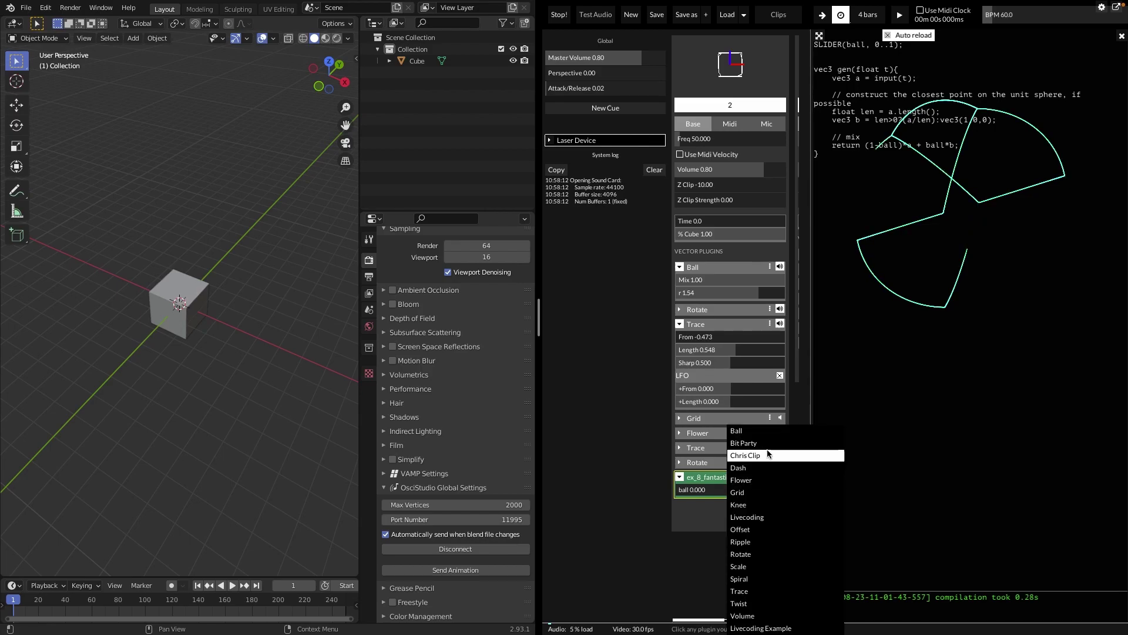
{"action": "left_click", "coordinate": [755, 456]}
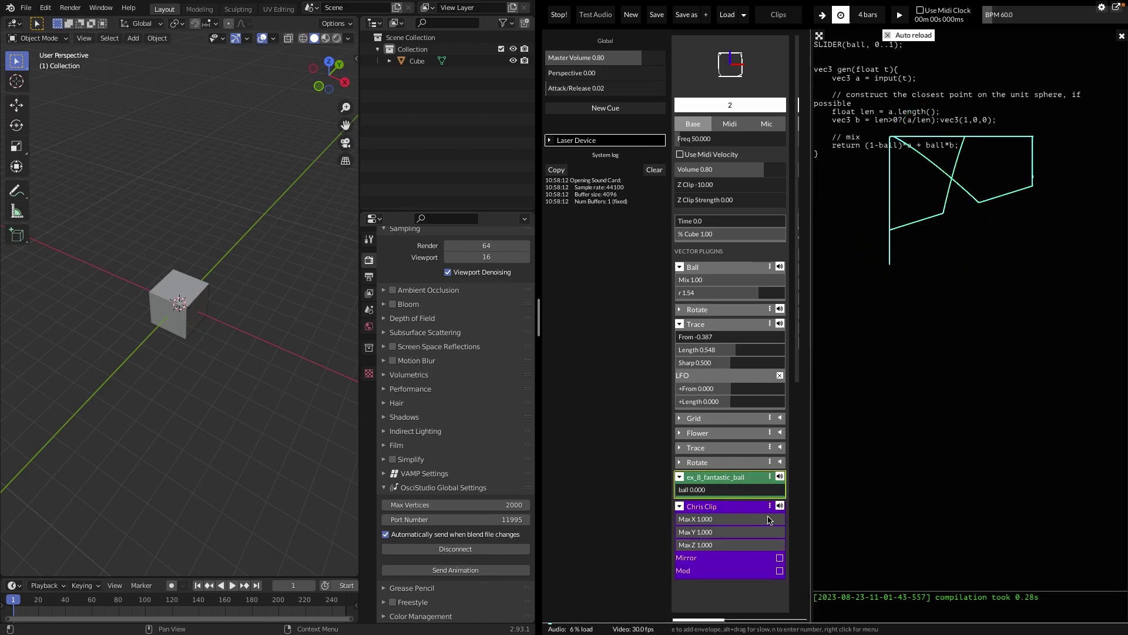
{"action": "left_click", "coordinate": [780, 558]}
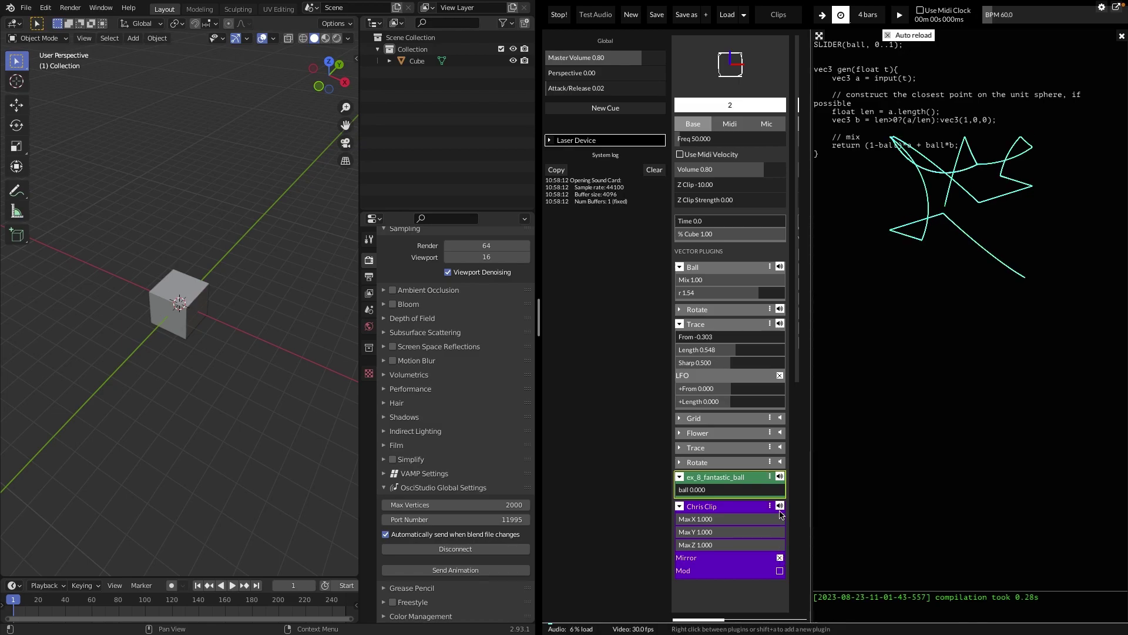
{"action": "left_click_drag", "start_coordinate": [781, 520], "coordinate": [729, 523]}
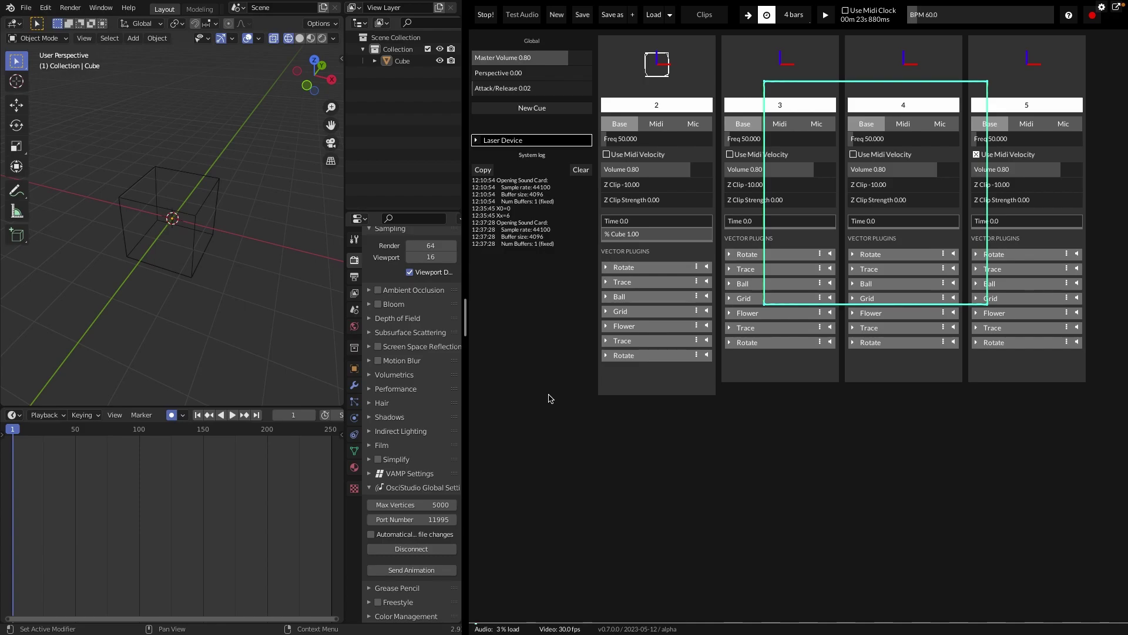
Keyframe the cube in Blender on frames 1 and 43, rotating it by about -30.3° and clearing its location between keyframes
{"action": "left_click", "coordinate": [171, 223]}
{"action": "key", "text": "i"}
{"action": "key", "text": "r"}
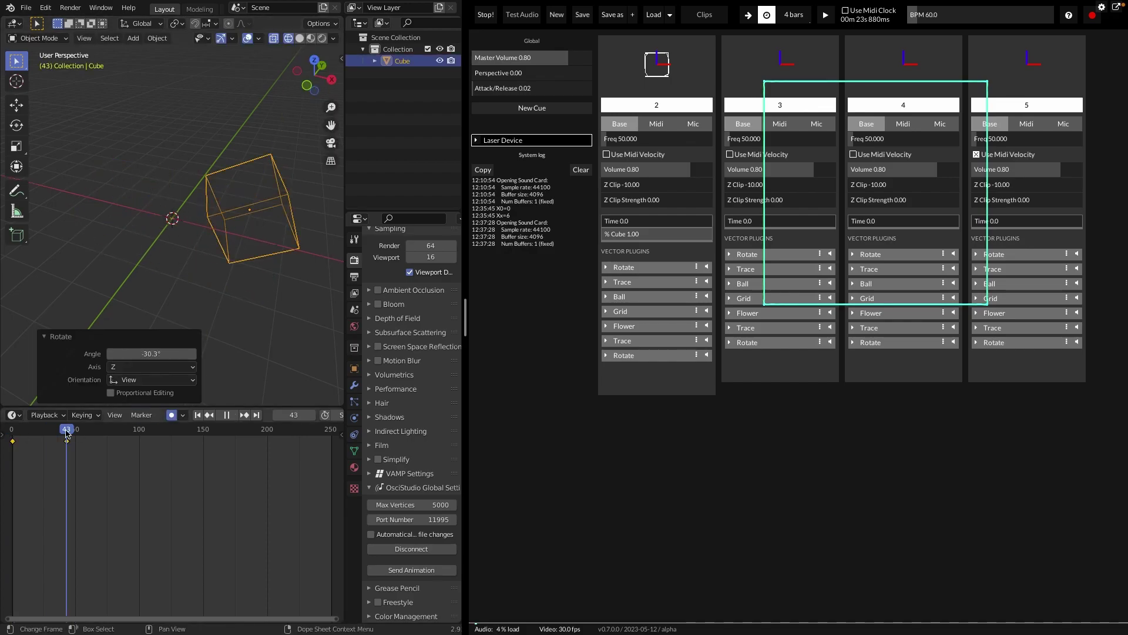
{"action": "key", "text": "i"}
{"action": "key", "text": "alt+g"}
Preview the cube's animation over frames 1 to 114 and send the entire animation to OsciStudio
{"action": "left_click_drag", "start_coordinate": [346, 473], "coordinate": [376, 474]}
{"action": "left_click", "coordinate": [239, 282]}
{"action": "key", "text": "space"}
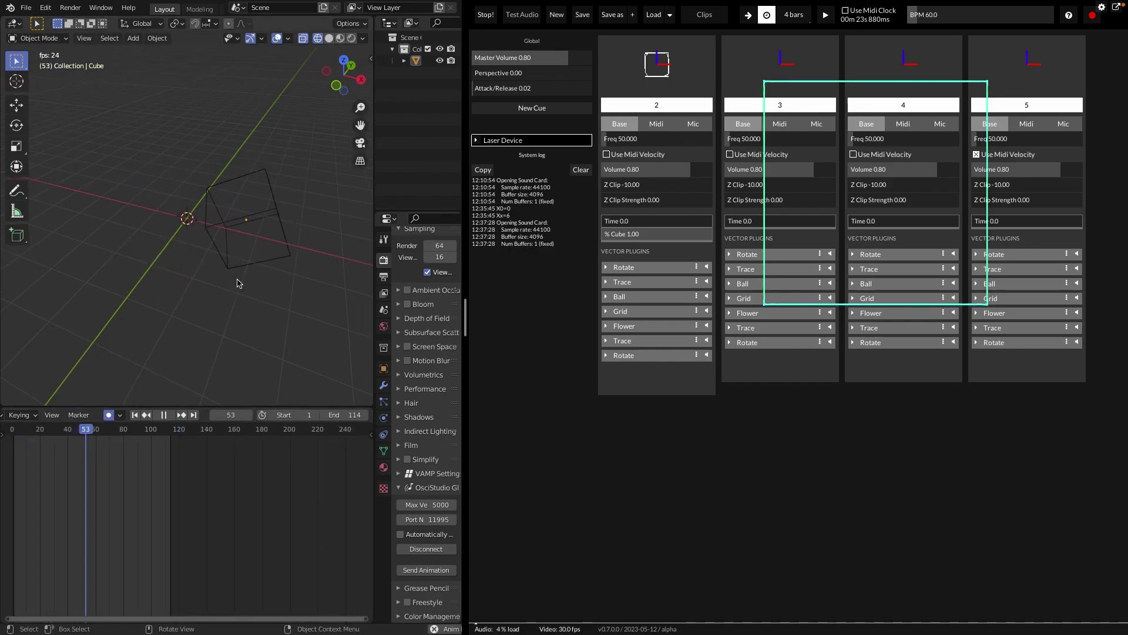
{"action": "key", "text": "Escape"}
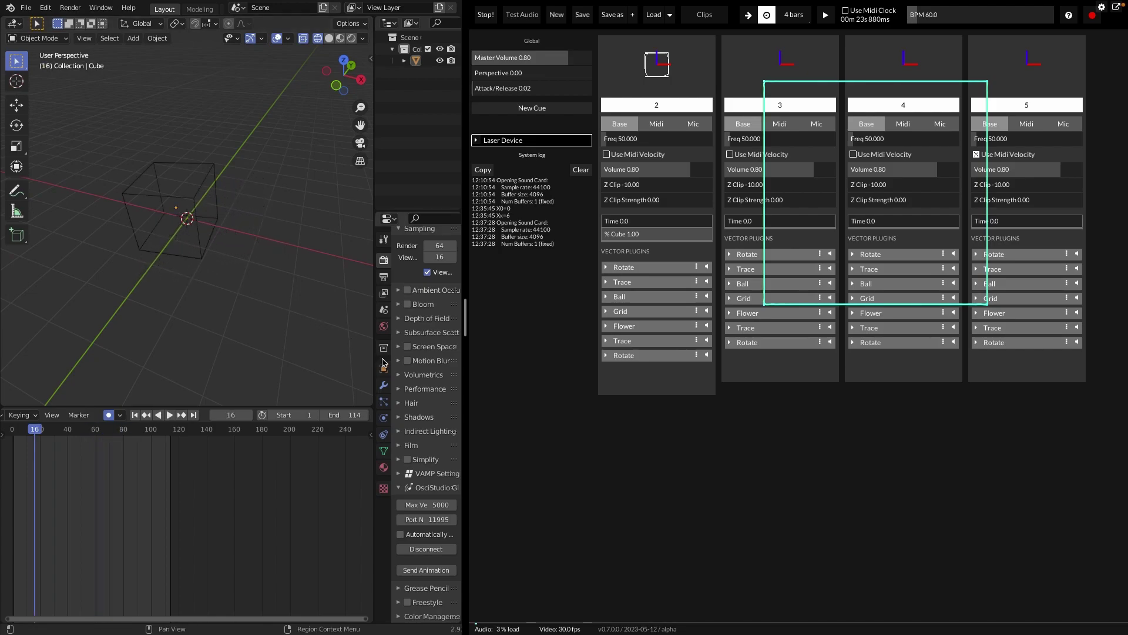
{"action": "left_click_drag", "start_coordinate": [373, 353], "coordinate": [275, 352]}
{"action": "left_click", "coordinate": [372, 569]}
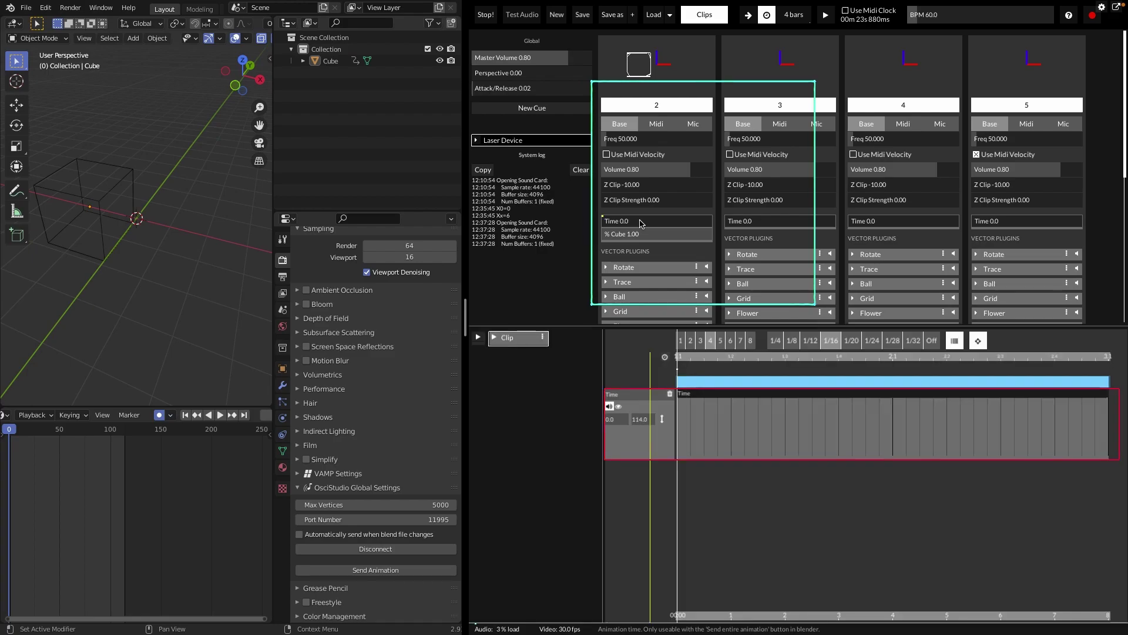
Open the clip's Time track in OsciStudio, add a linear curve point at T=2 with value 114, and play the clip
{"action": "double_click", "coordinate": [746, 446]}
{"action": "left_click", "coordinate": [784, 459]}
{"action": "left_click_drag", "start_coordinate": [785, 459], "coordinate": [785, 388]}
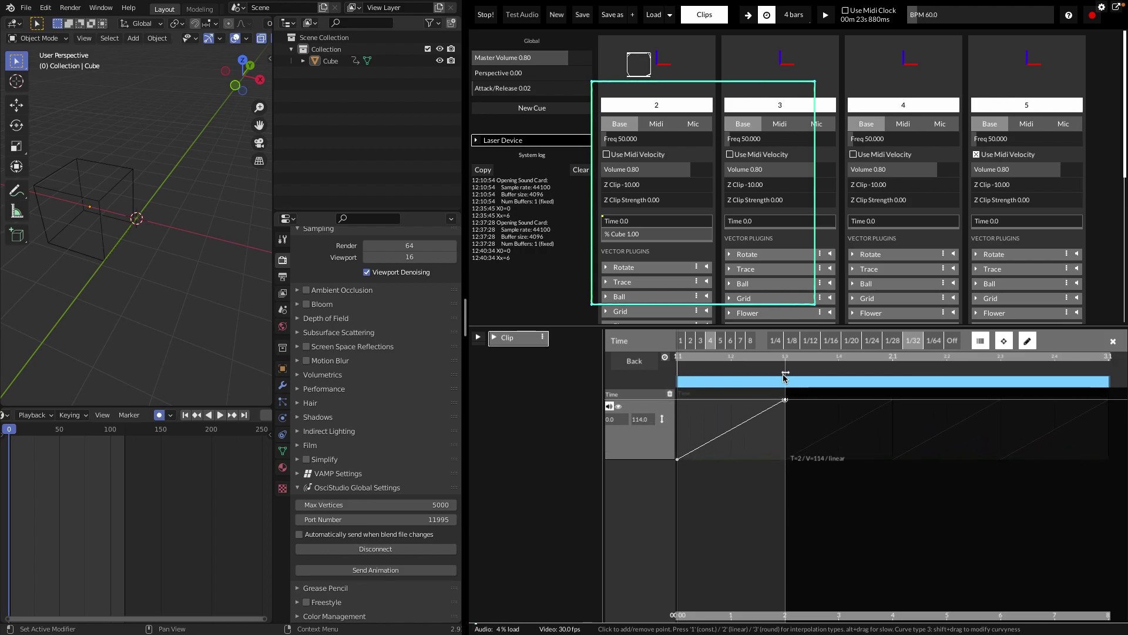
{"action": "key", "text": "space"}
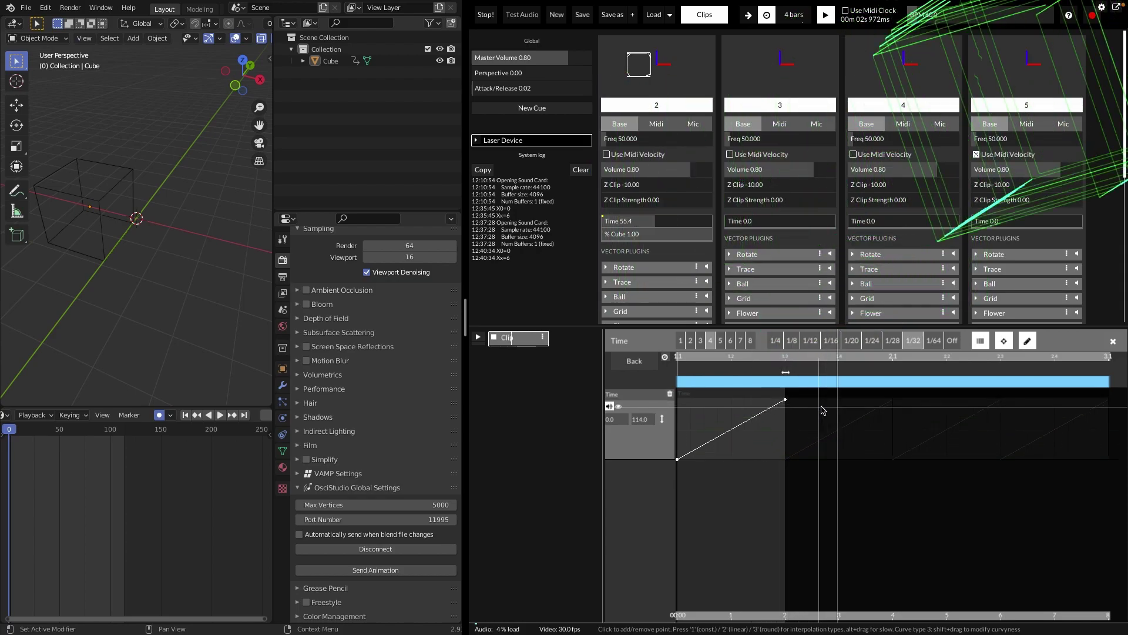
Stretch the Time ramp across the full clip length and raise the tempo to about 187.1 BPM
{"action": "left_click", "coordinate": [1105, 376]}
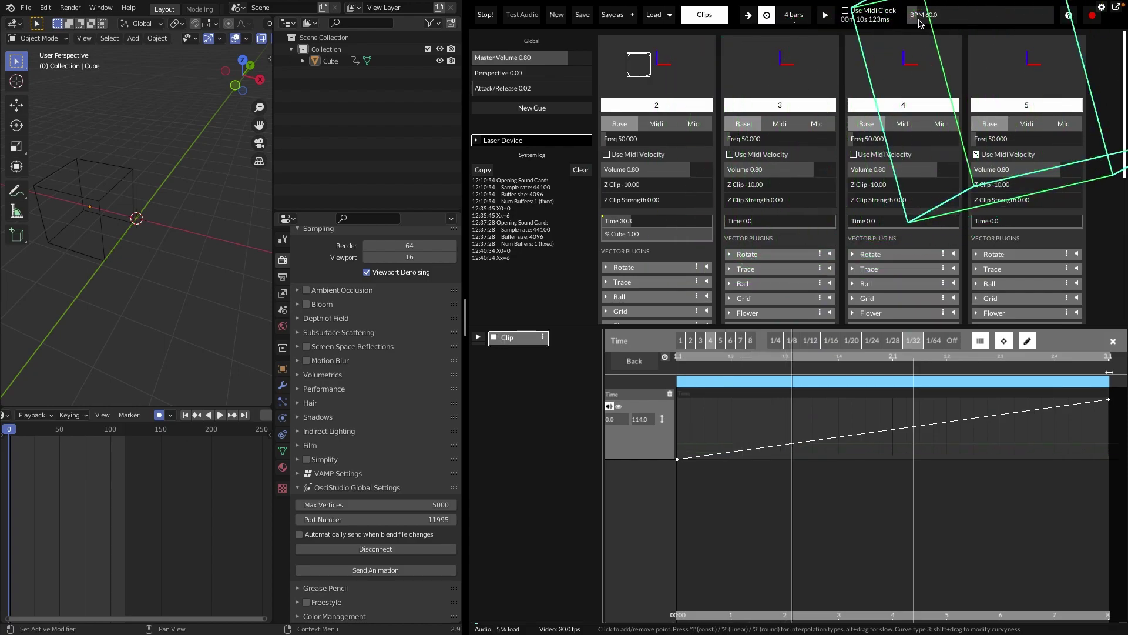
{"action": "left_click_drag", "start_coordinate": [926, 22], "coordinate": [963, 18]}
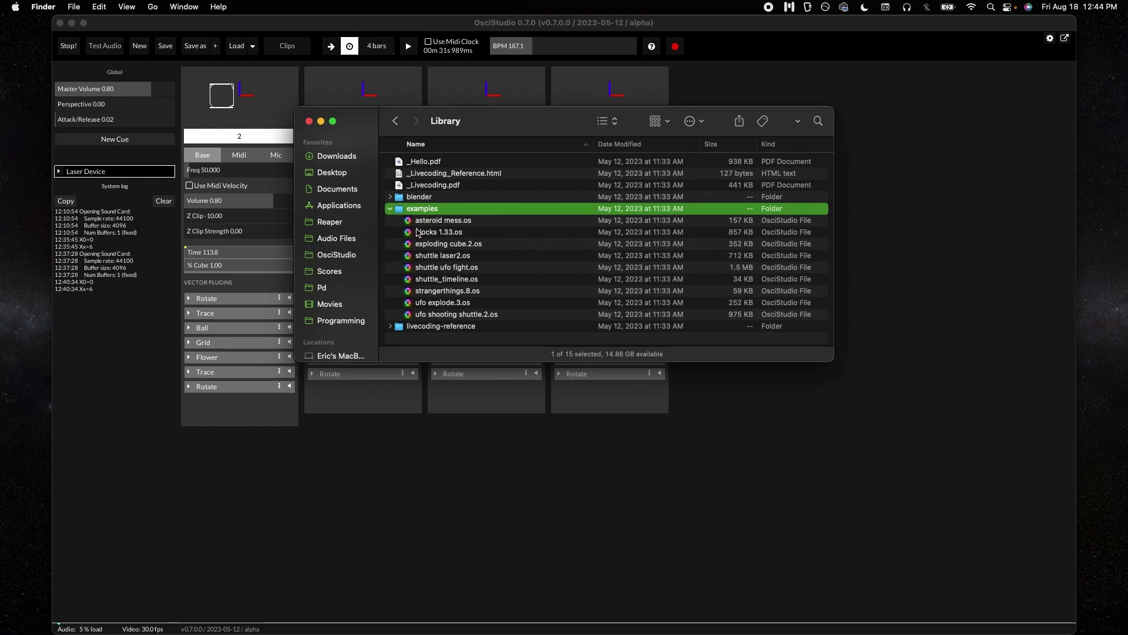
Open exploding cube.2.os from the library's examples folder and record its output to bouncy.wav on the Desktop
{"action": "left_click", "coordinate": [427, 246]}
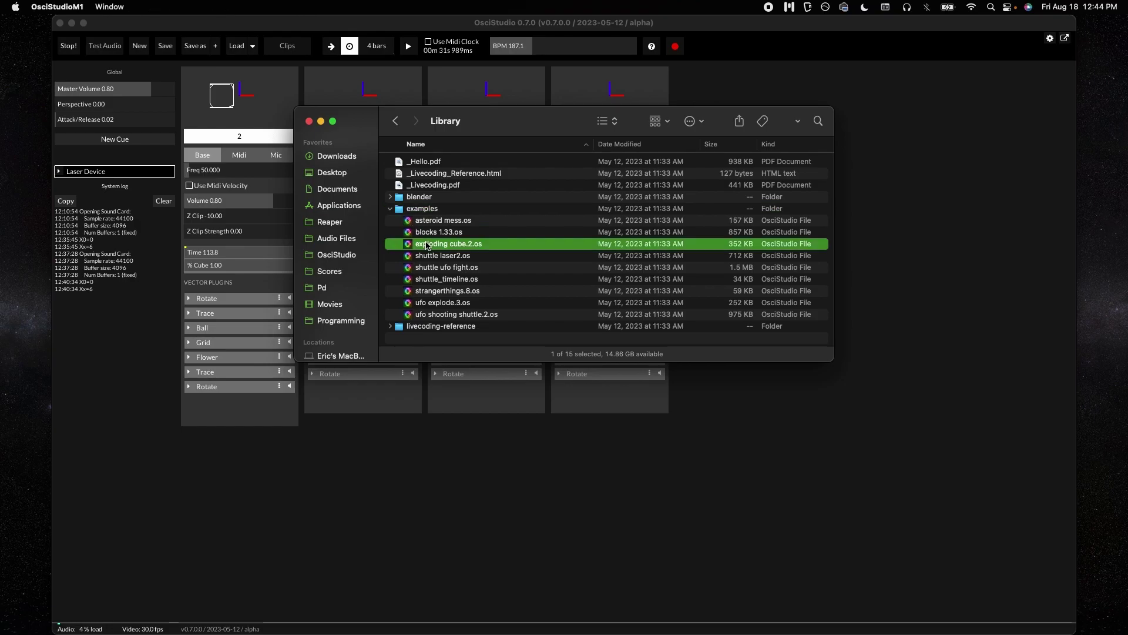
{"action": "double_click", "coordinate": [428, 245]}
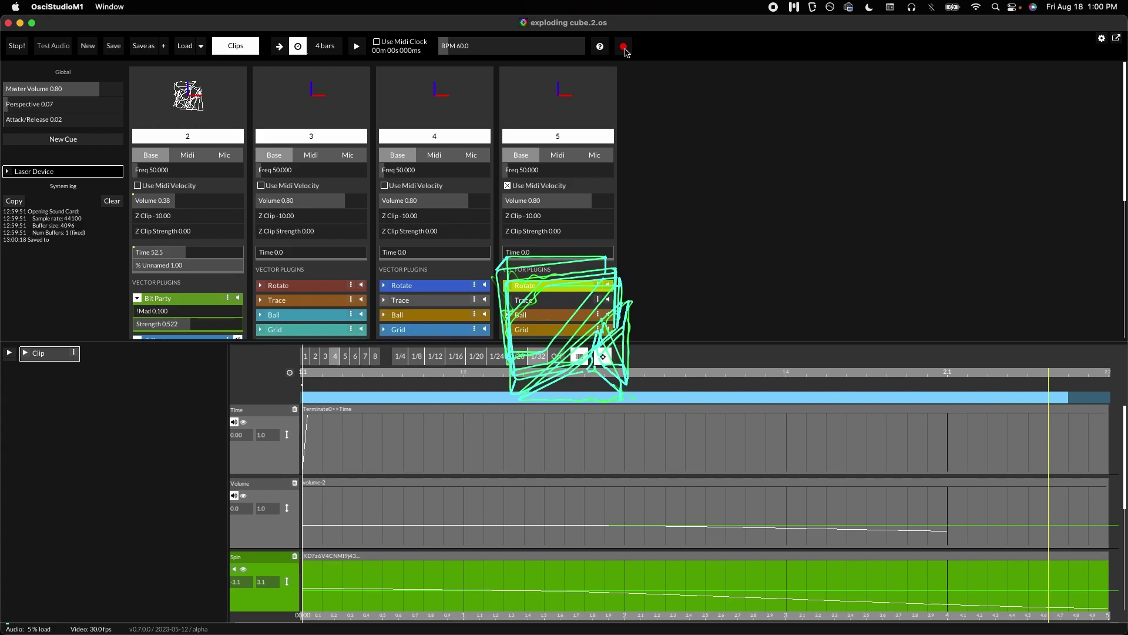
{"action": "left_click", "coordinate": [624, 49]}
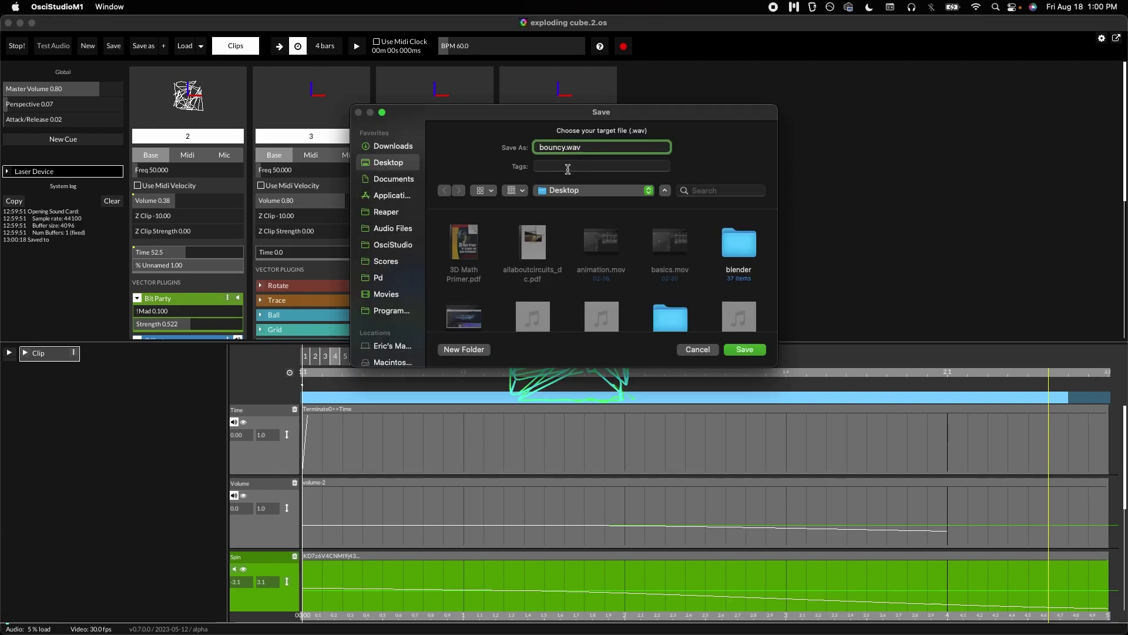
{"action": "left_click", "coordinate": [744, 349]}
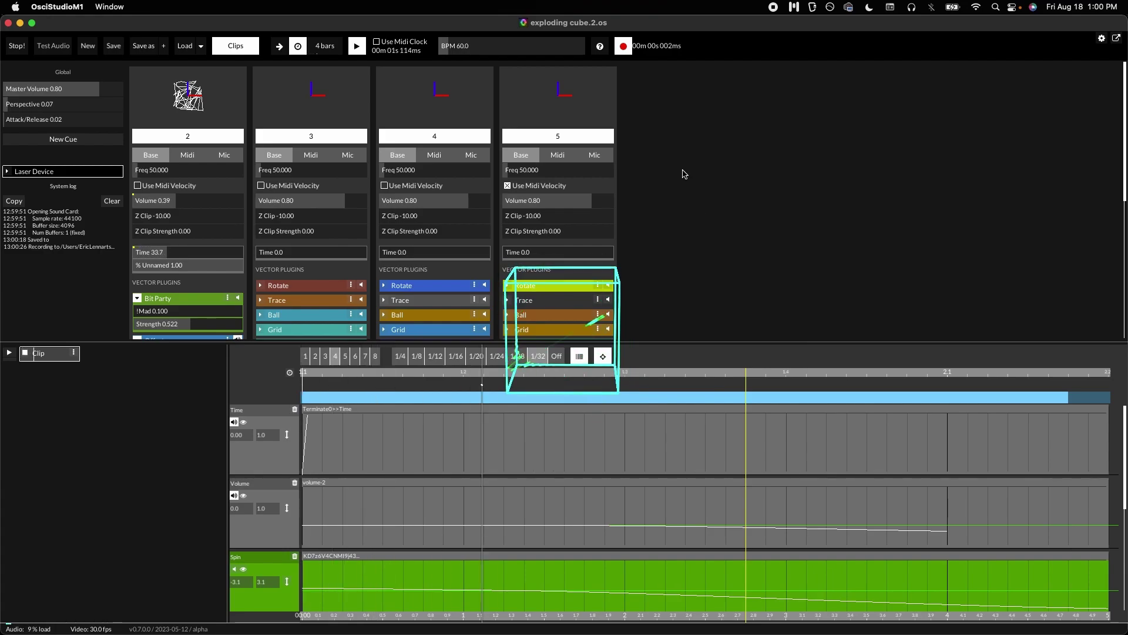
{"action": "left_click", "coordinate": [827, 247]}
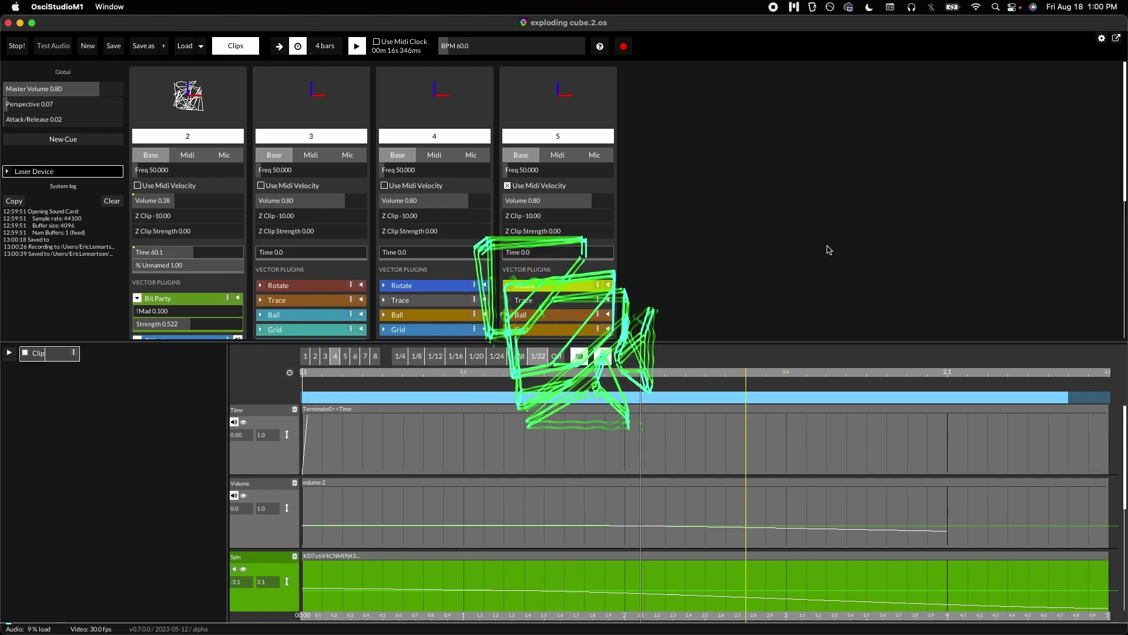
Export the timeline as a WAV file with only the selected loop bracket included
{"action": "key", "text": "super+e"}
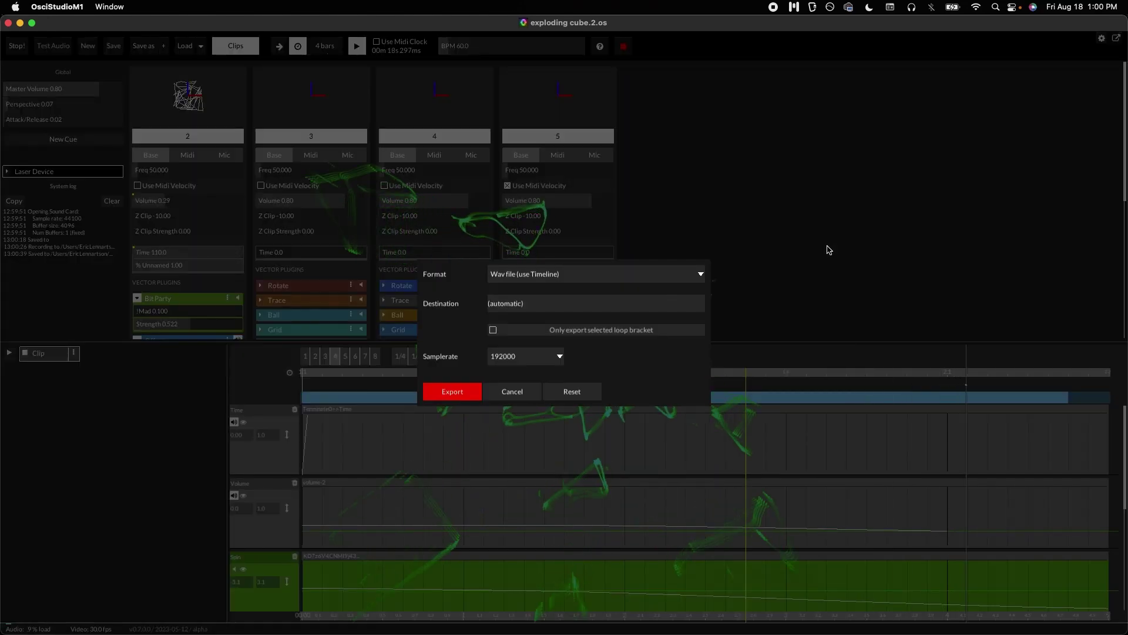
{"action": "left_click", "coordinate": [494, 330]}
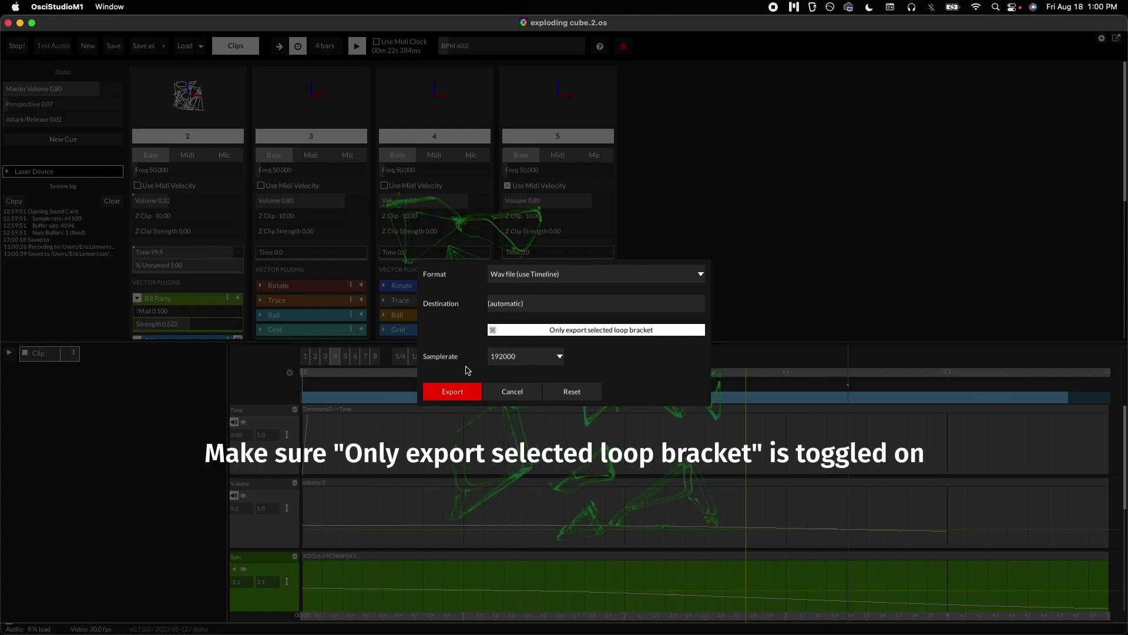
{"action": "left_click", "coordinate": [456, 390]}
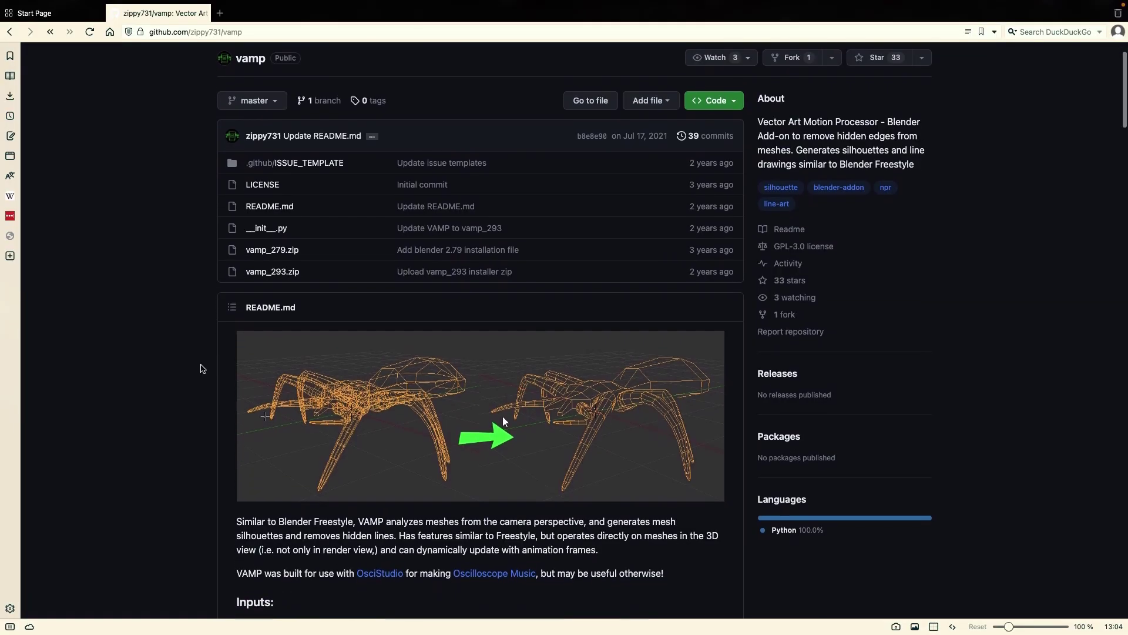
Read the README of the VAMP Blender add-on on its GitHub page in the browser
{"action": "scroll", "coordinate": [202, 365], "scroll_direction": "down", "scroll_amount": 3}
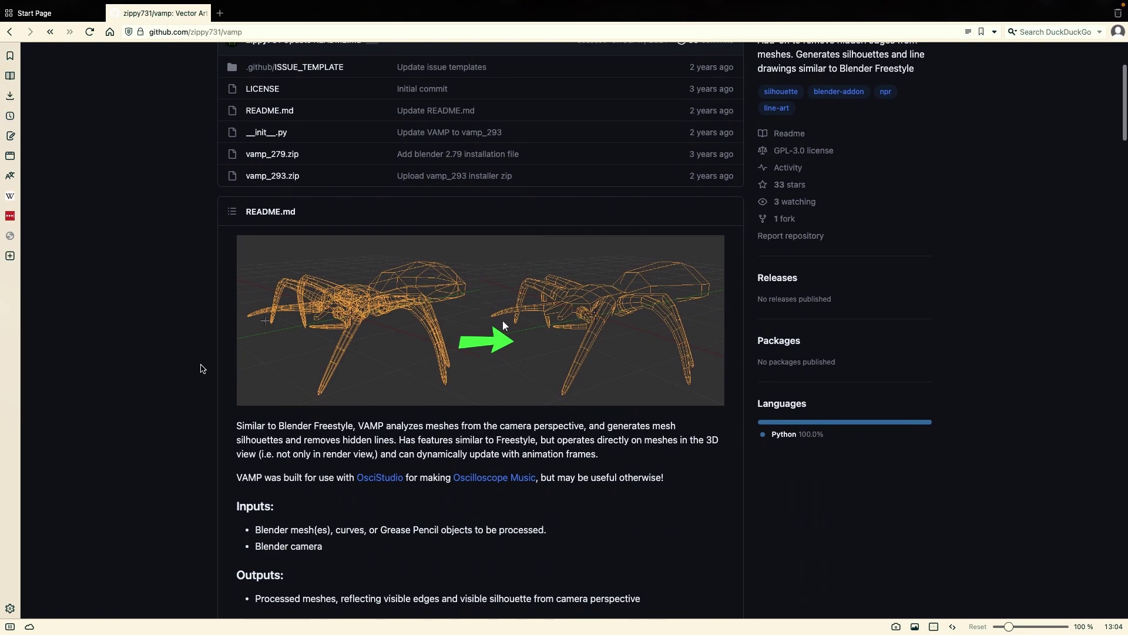
{"action": "scroll", "coordinate": [202, 369], "scroll_direction": "down", "scroll_amount": 1}
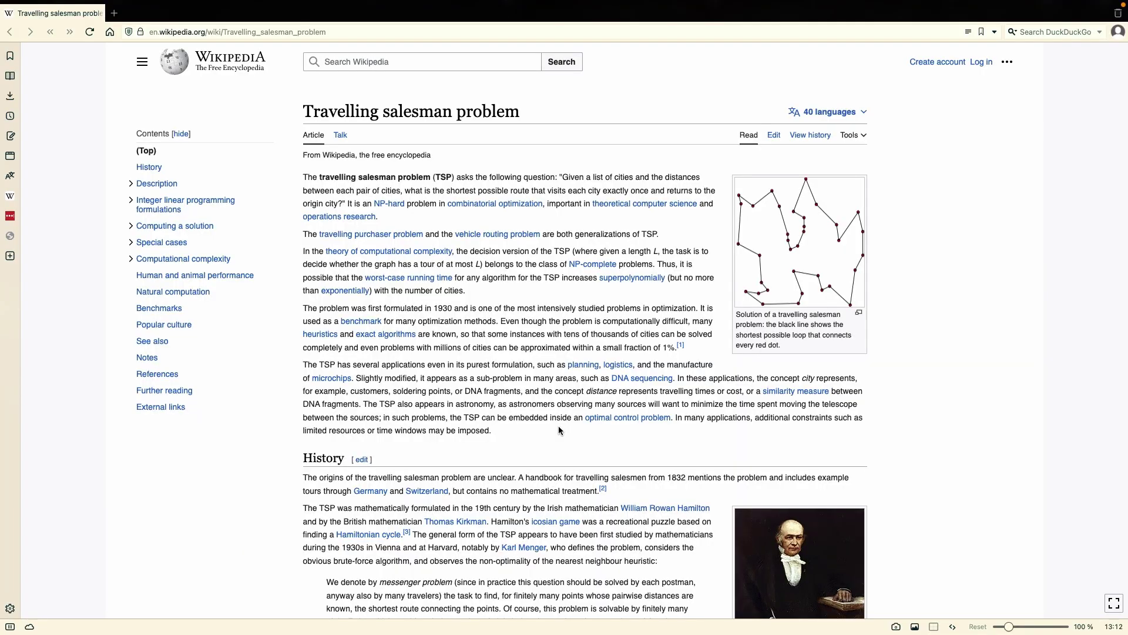
Examine Wikipedia's Travelling salesman problem article, from the history and formulations to the exact and heuristic solution algorithms
{"action": "scroll", "coordinate": [558, 430], "scroll_direction": "down", "scroll_amount": 2}
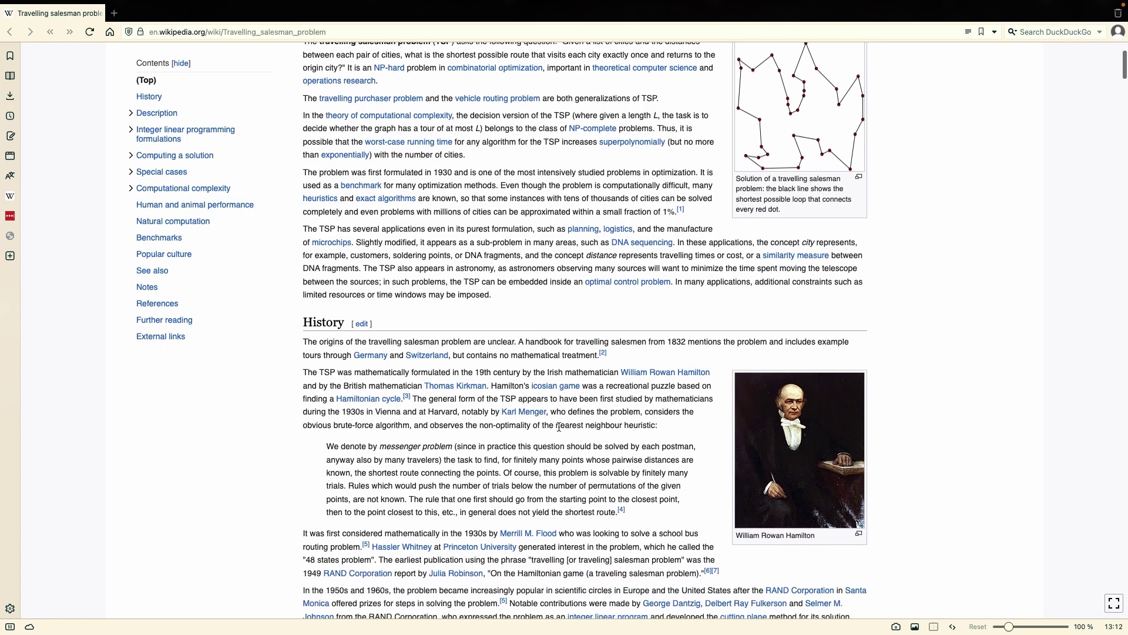
{"action": "scroll", "coordinate": [558, 427], "scroll_direction": "down", "scroll_amount": 12}
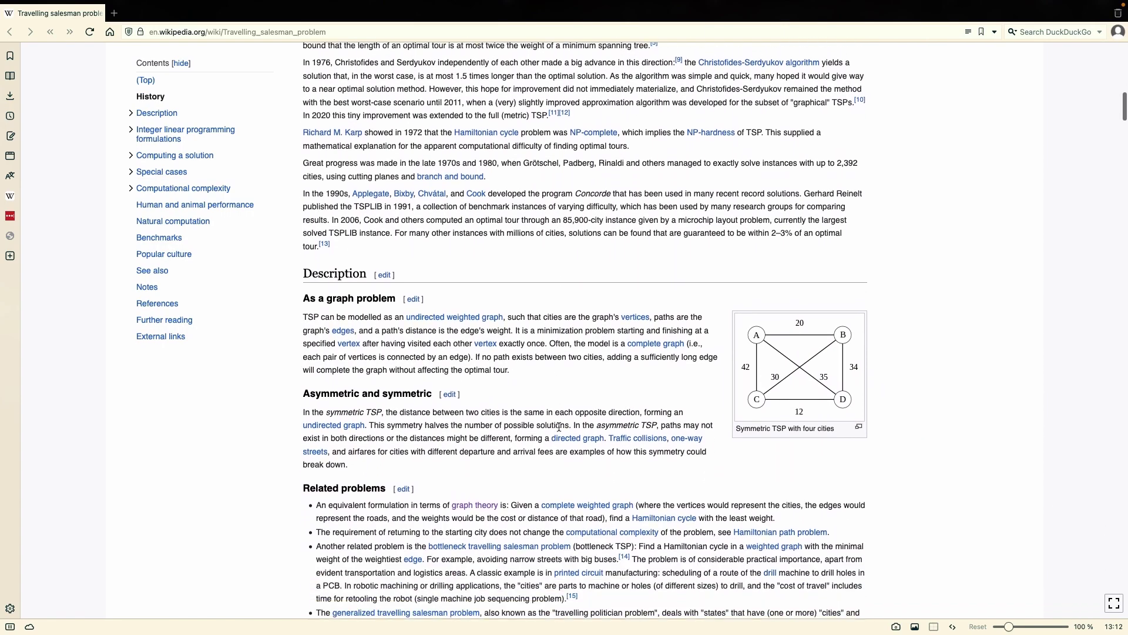
{"action": "scroll", "coordinate": [558, 427], "scroll_direction": "down", "scroll_amount": 1}
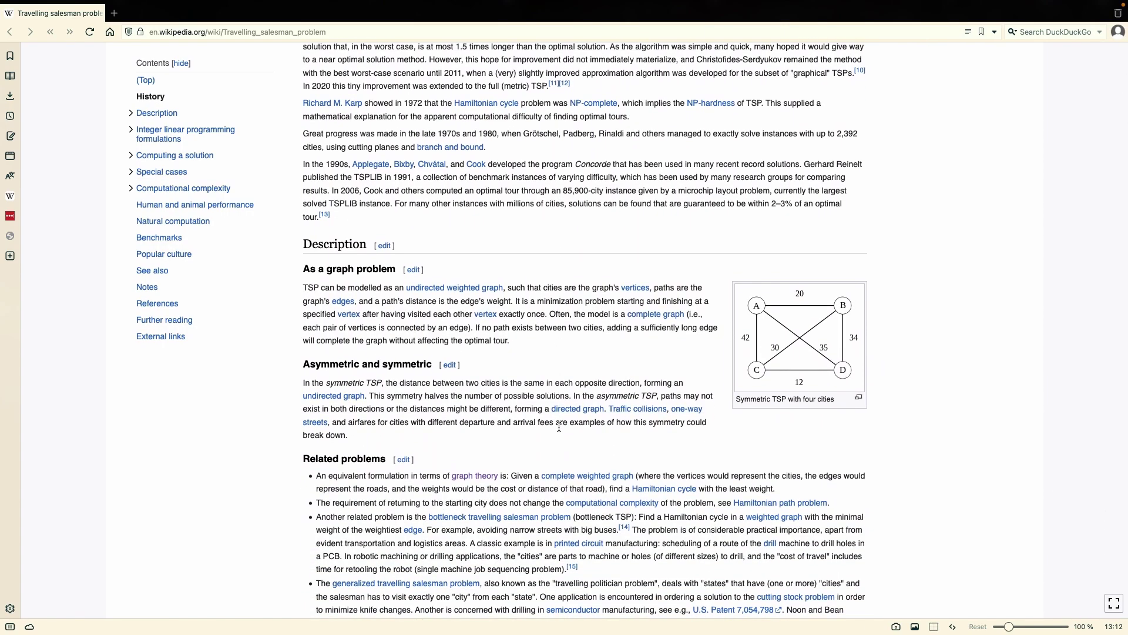
{"action": "scroll", "coordinate": [559, 428], "scroll_direction": "down", "scroll_amount": 9}
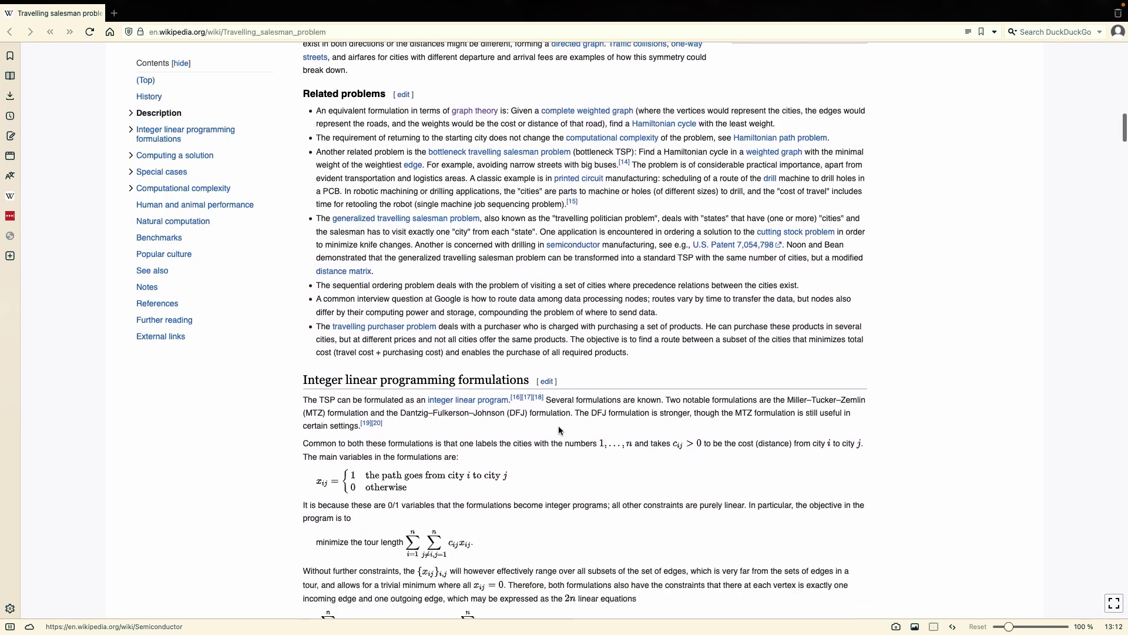
{"action": "scroll", "coordinate": [559, 431], "scroll_direction": "down", "scroll_amount": 11}
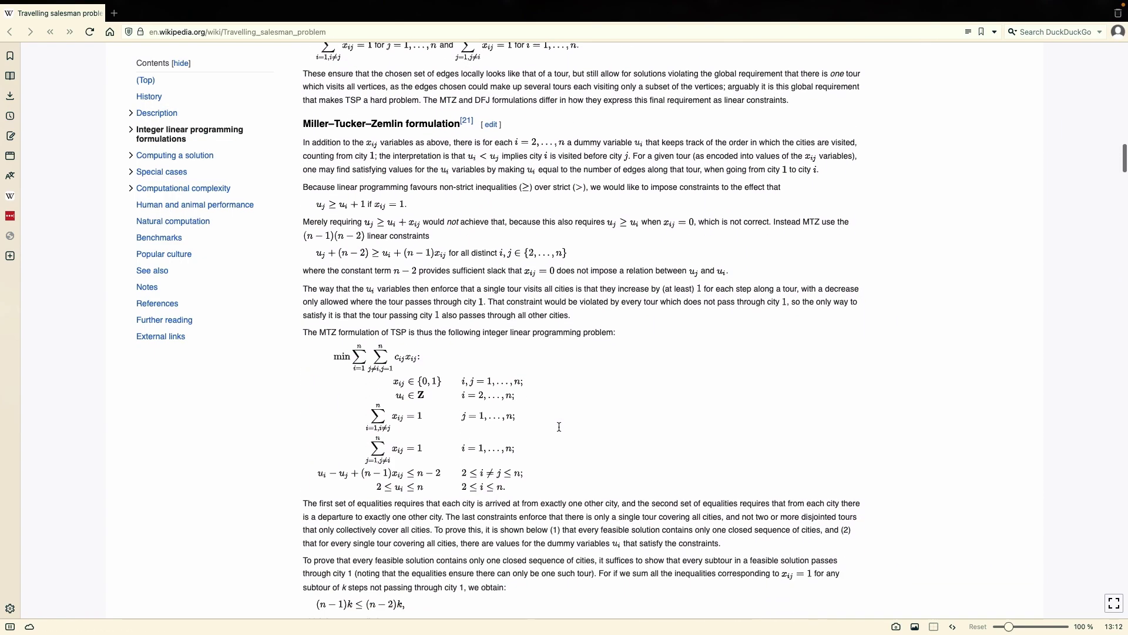
{"action": "scroll", "coordinate": [558, 426], "scroll_direction": "down", "scroll_amount": 7}
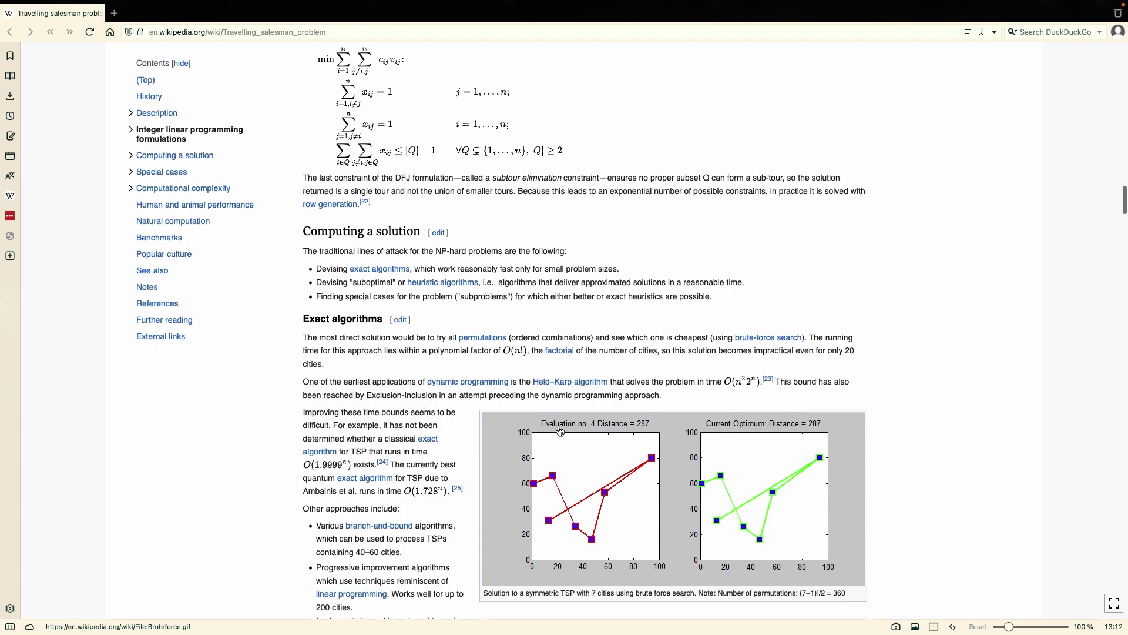
{"action": "scroll", "coordinate": [560, 432], "scroll_direction": "down", "scroll_amount": 2}
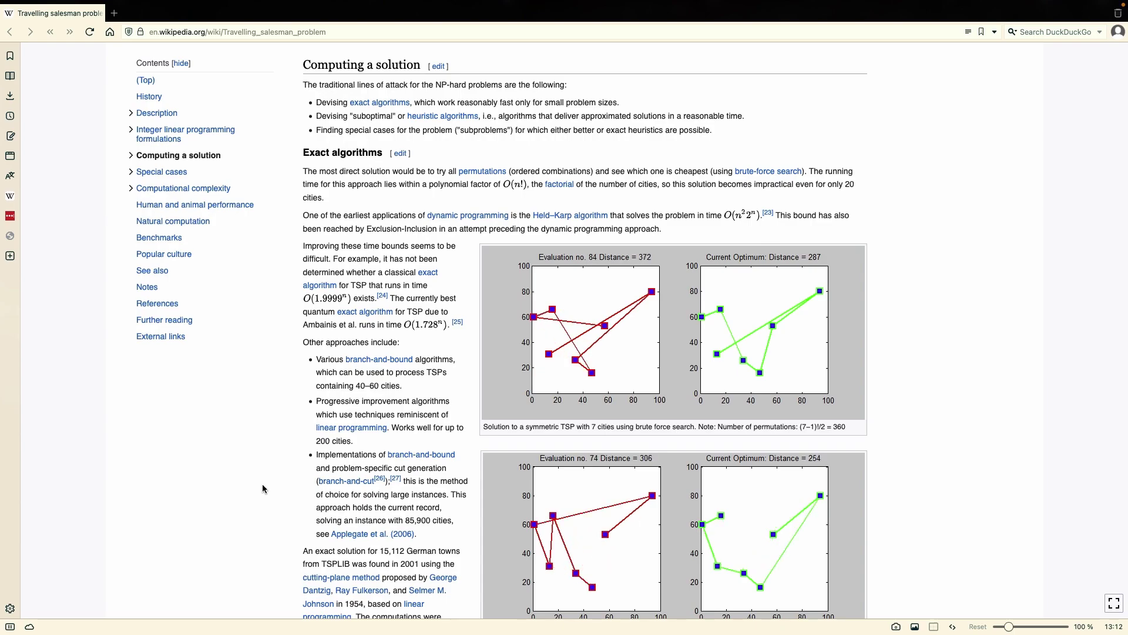
{"action": "scroll", "coordinate": [263, 485], "scroll_direction": "down", "scroll_amount": 3}
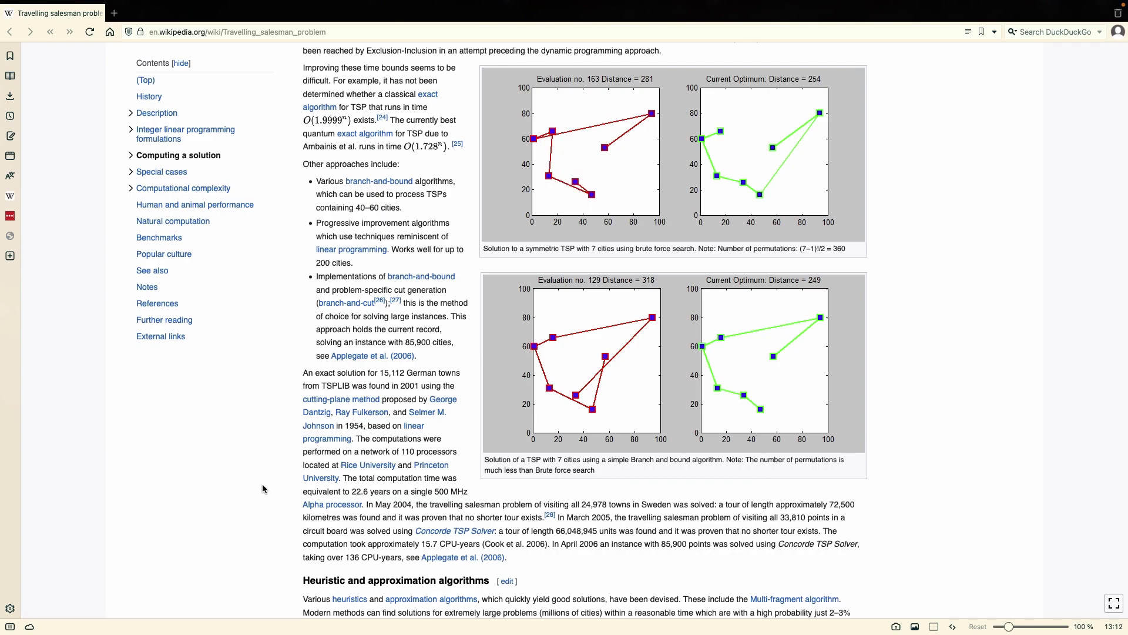
{"action": "scroll", "coordinate": [263, 488], "scroll_direction": "down", "scroll_amount": 7}
{"action": "scroll", "coordinate": [263, 488], "scroll_direction": "down", "scroll_amount": 2}
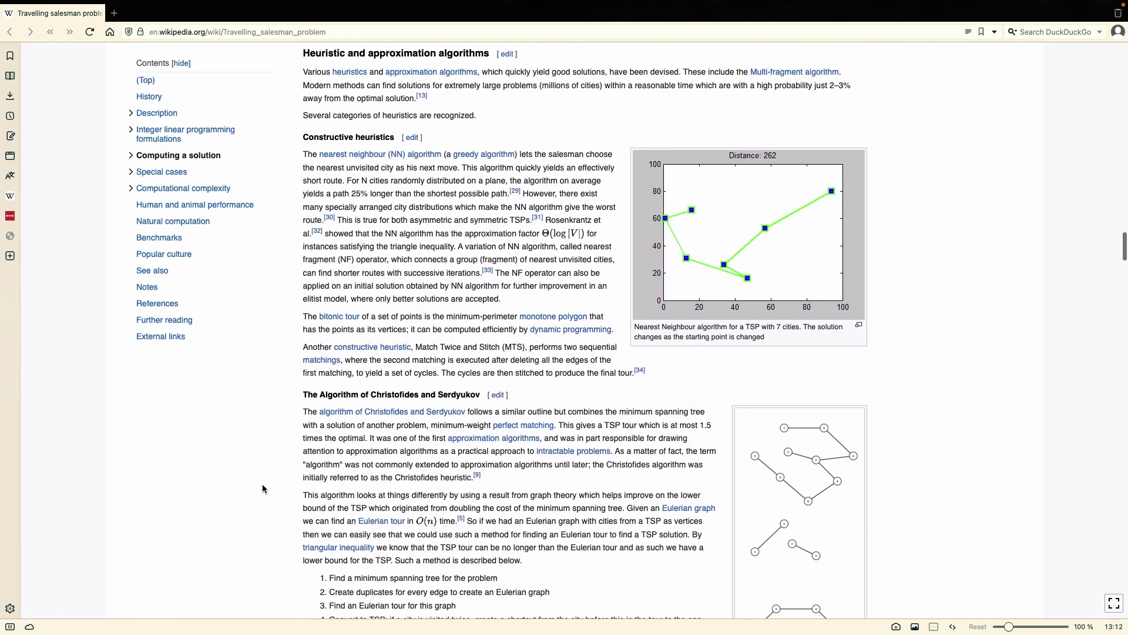